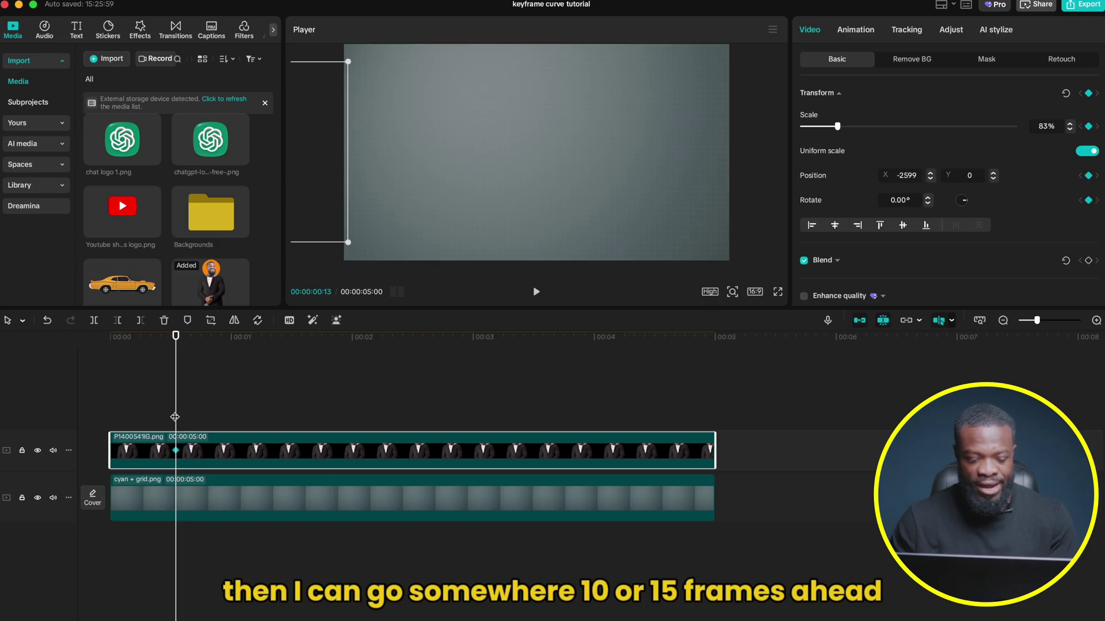
- Slide the man's cutout into frame at X 517 and ease its x curve with Quad In
key("Right")
key("Right")
key("Right")
key("Right")
key("Right")
key("Right")
key("Right")
key("Right")
key("Right")
key("Right")
key("Right")
key("Right")
key("Right")
key("Right")
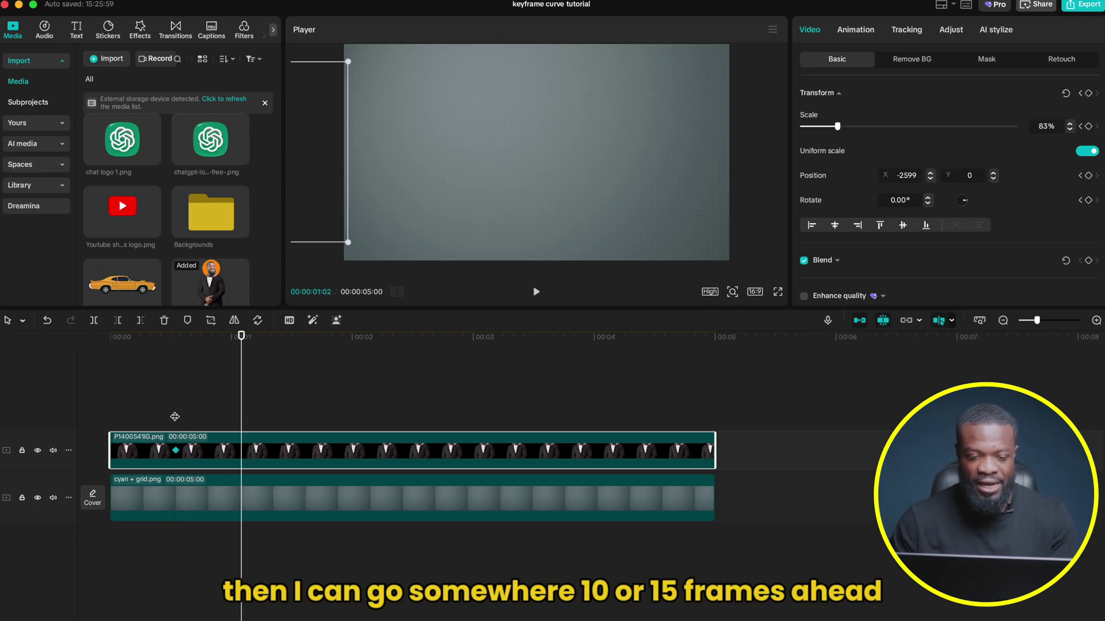
left_click_drag(314, 184, 619, 190)
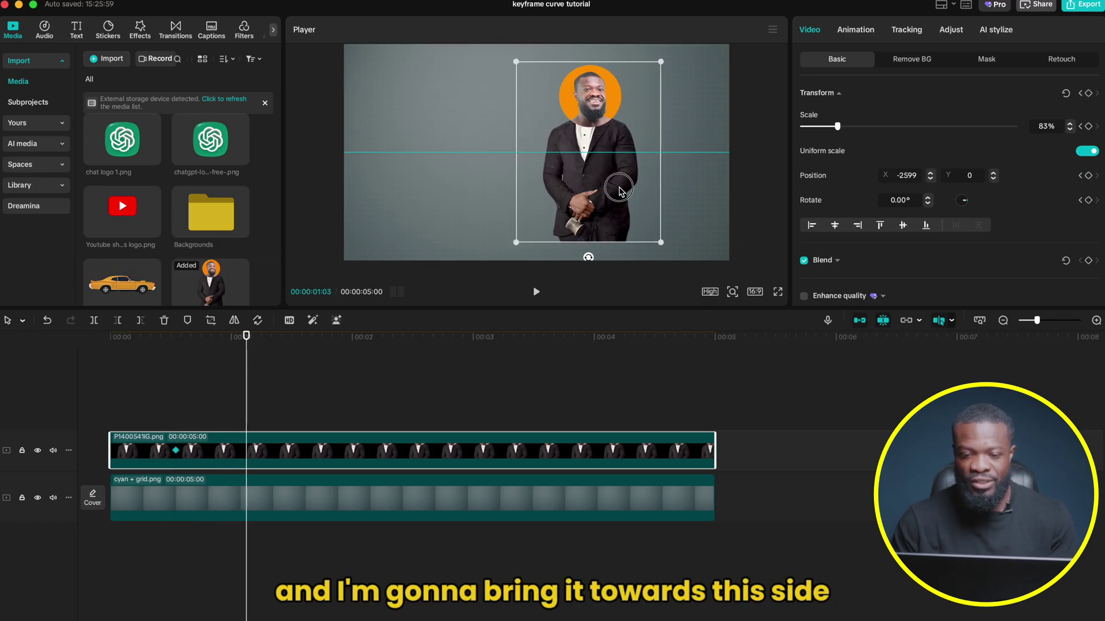
left_click(219, 454, "alt")
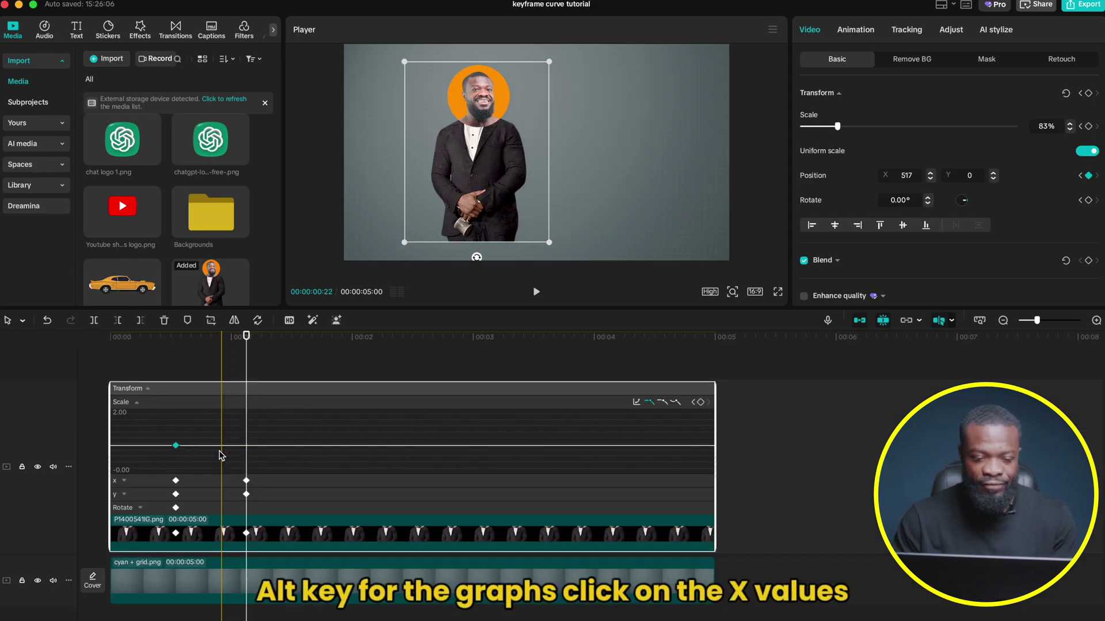
left_click(214, 482, "alt")
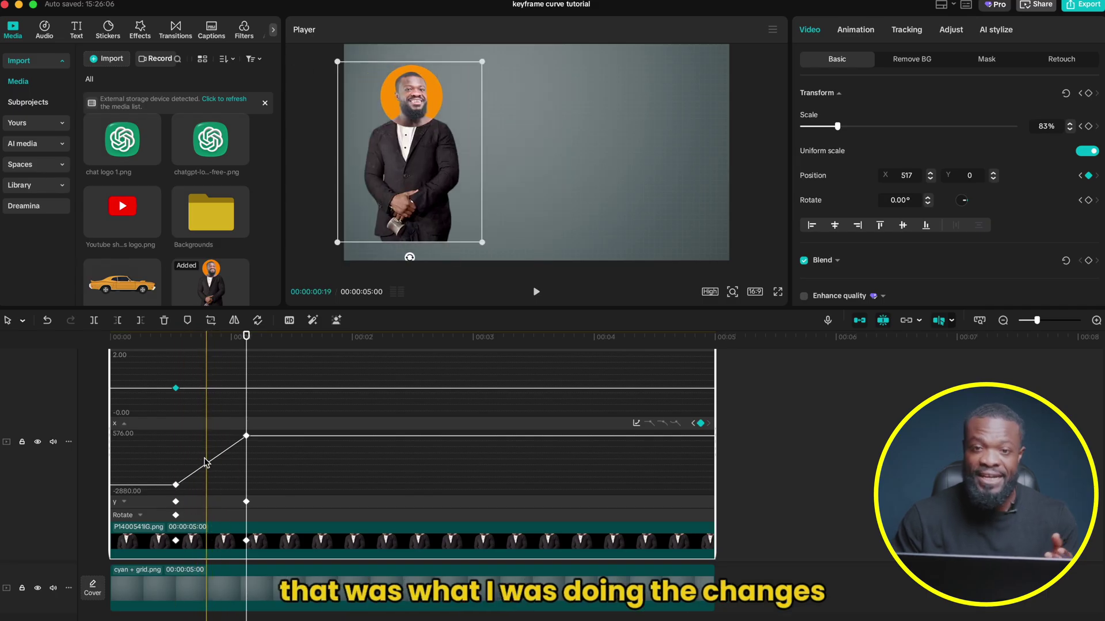
left_click(206, 463)
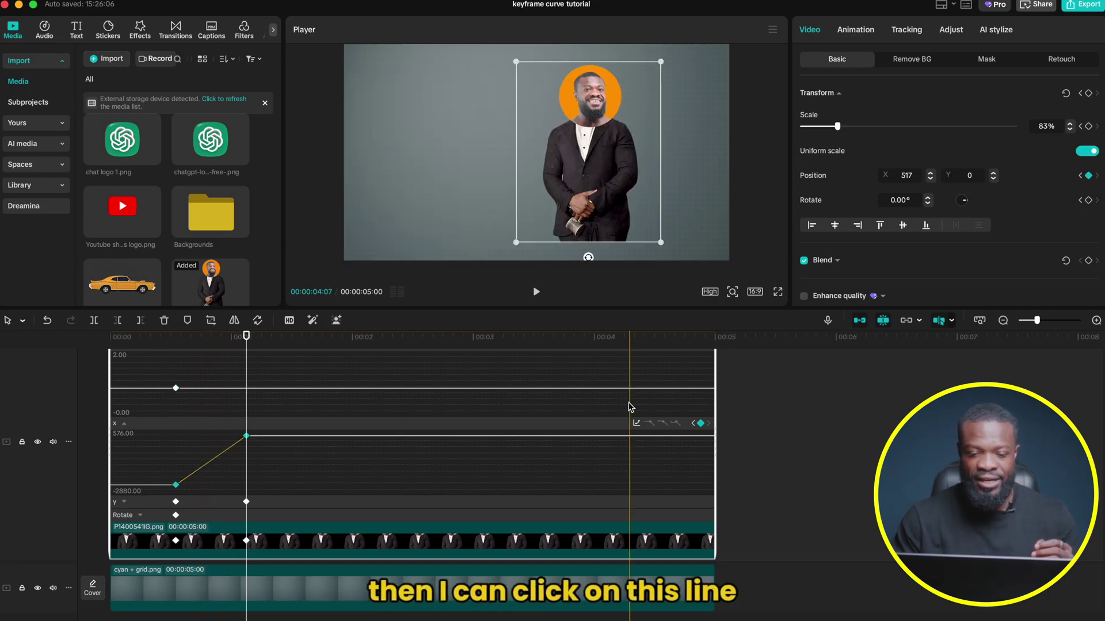
left_click(636, 424)
left_click_drag(701, 433, 441, 390)
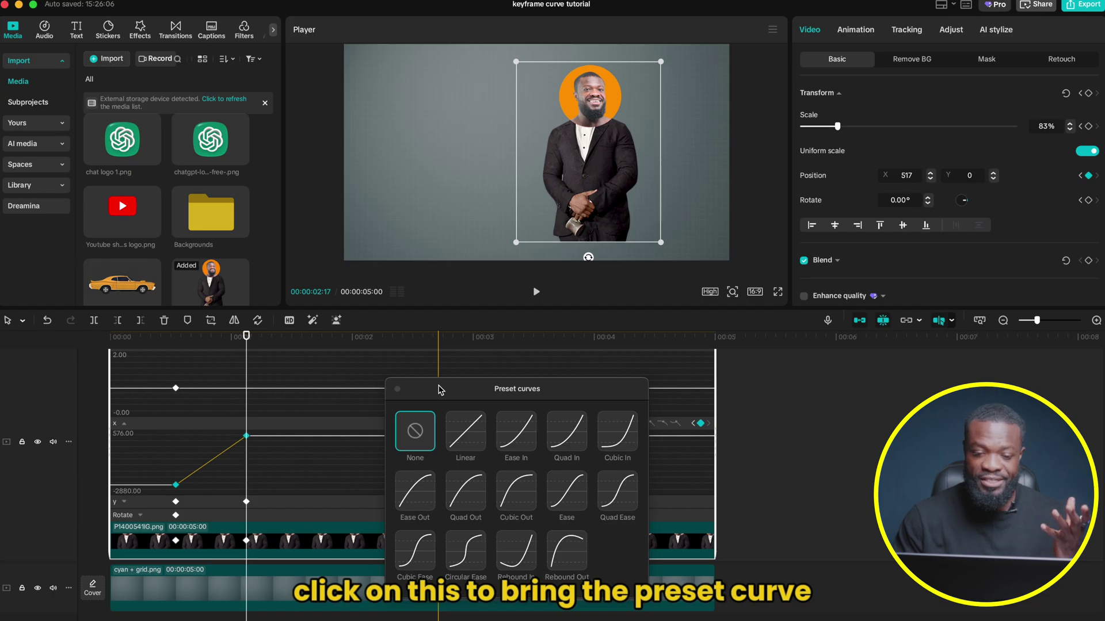
left_click(570, 443)
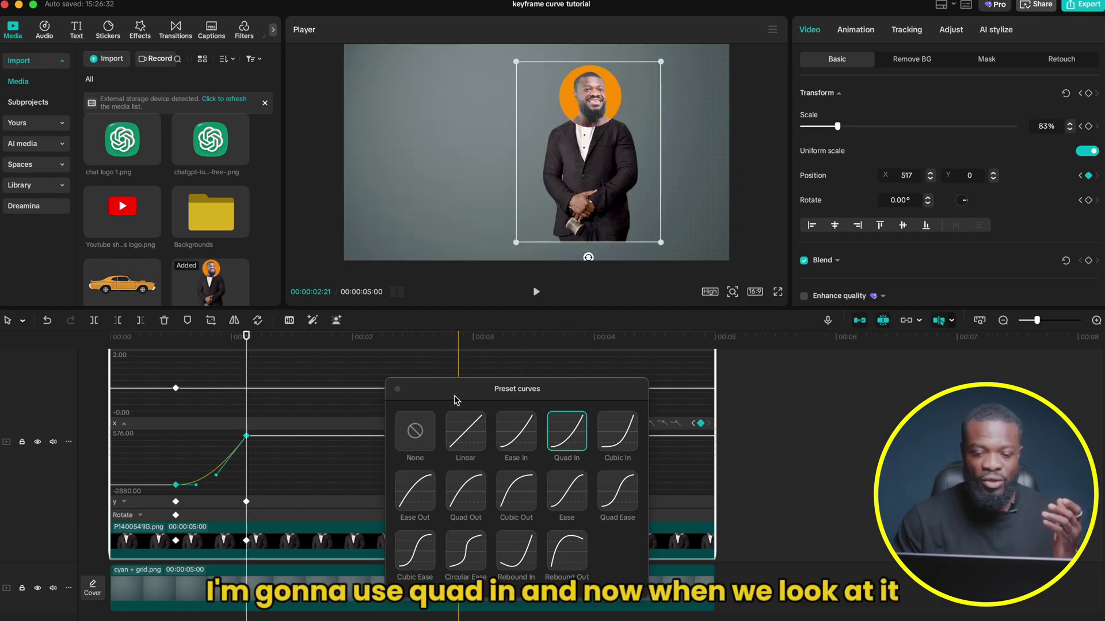
left_click(396, 391)
- Play back the slide-in animation from about 0.5 s
left_click(177, 382)
key("space")
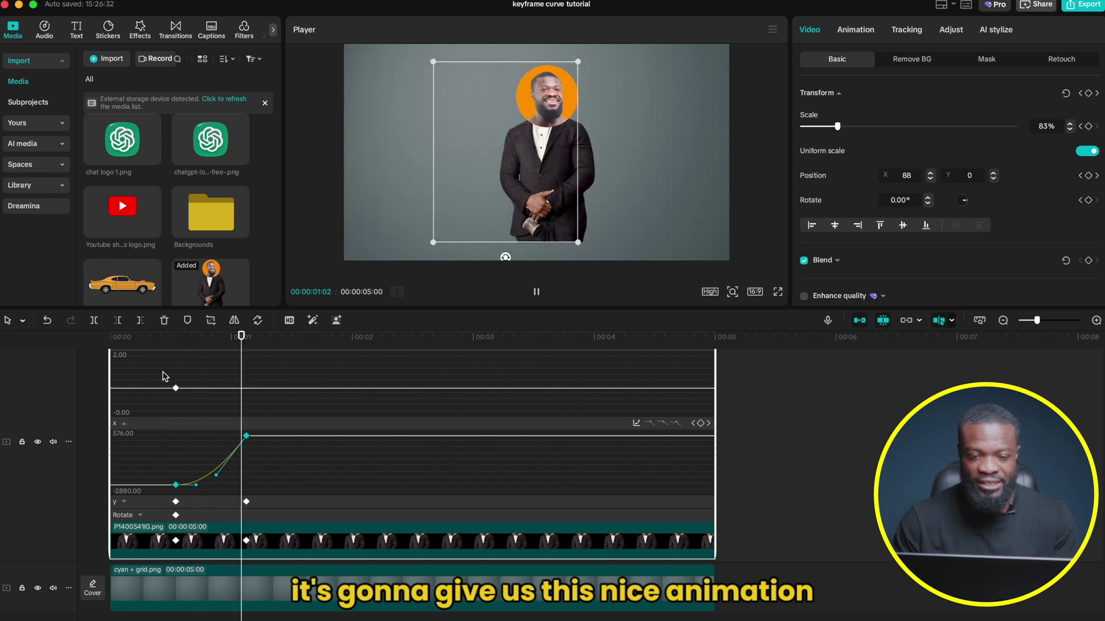
left_click(156, 377)
key("space")
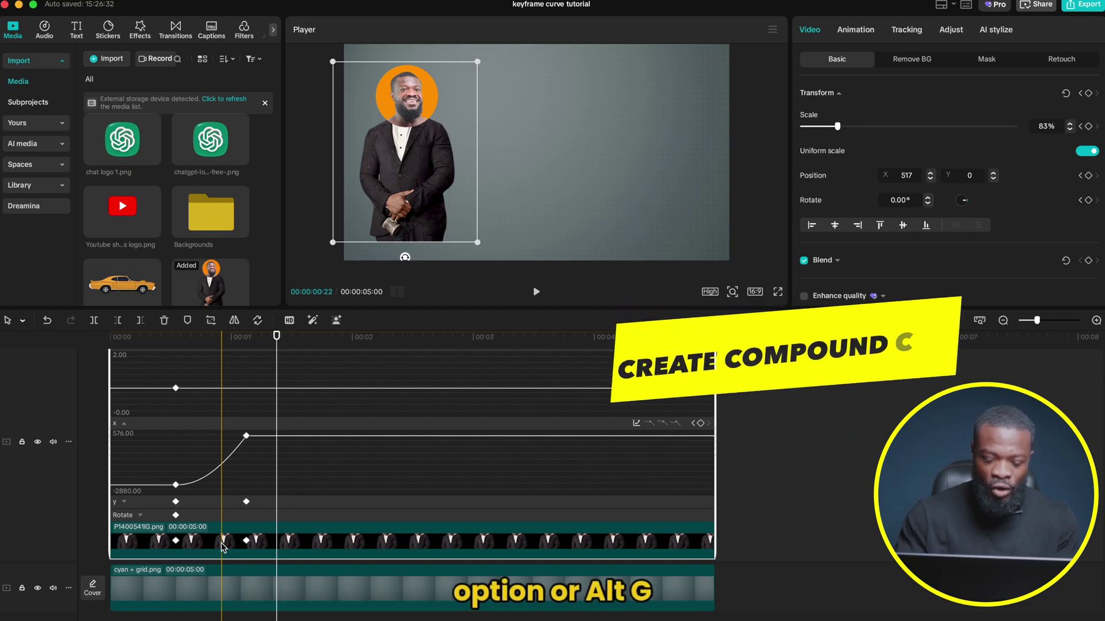
- Make the cutout a compound clip with motion blur at Blur 20 and Blend 81, then replay it
key("alt+g")
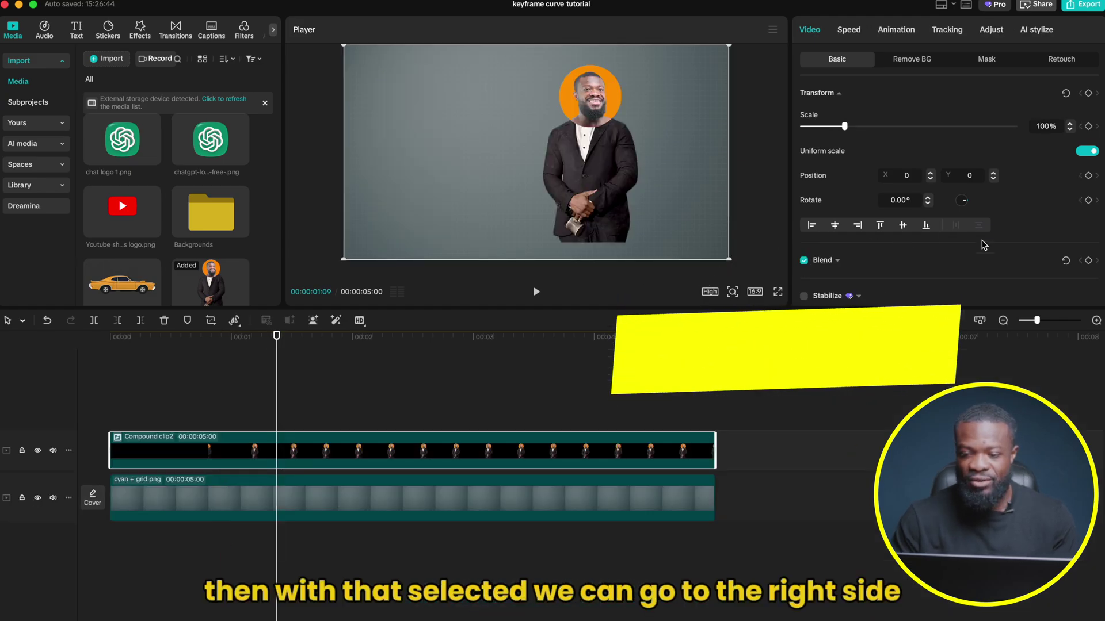
scroll(981, 241, "down", 10)
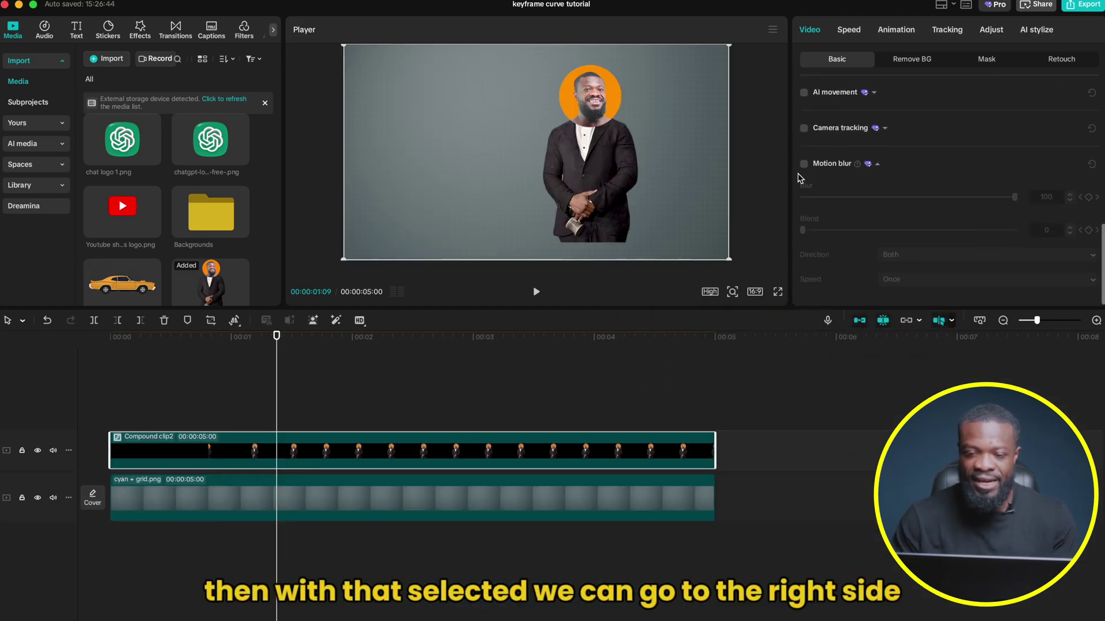
left_click(804, 164)
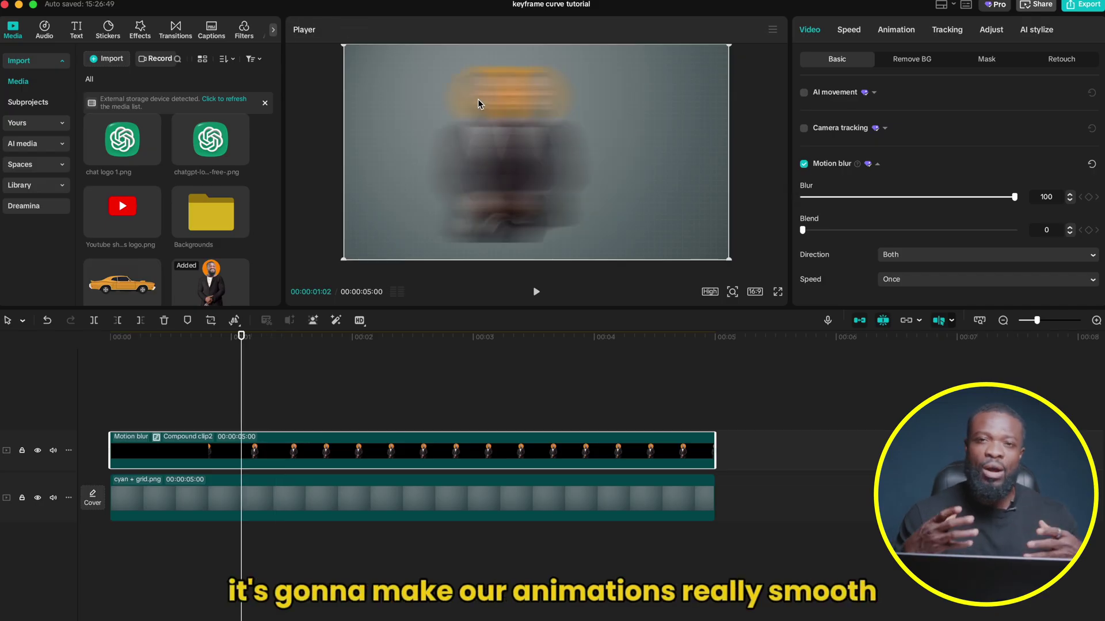
left_click(849, 197)
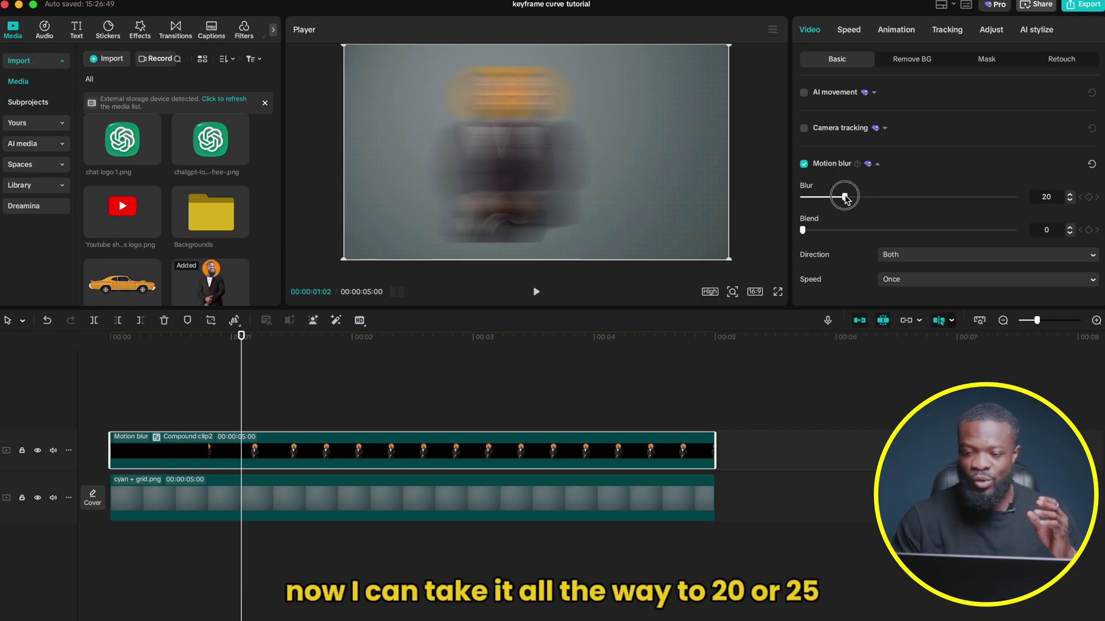
left_click_drag(844, 198, 845, 199)
left_click_drag(804, 231, 974, 230)
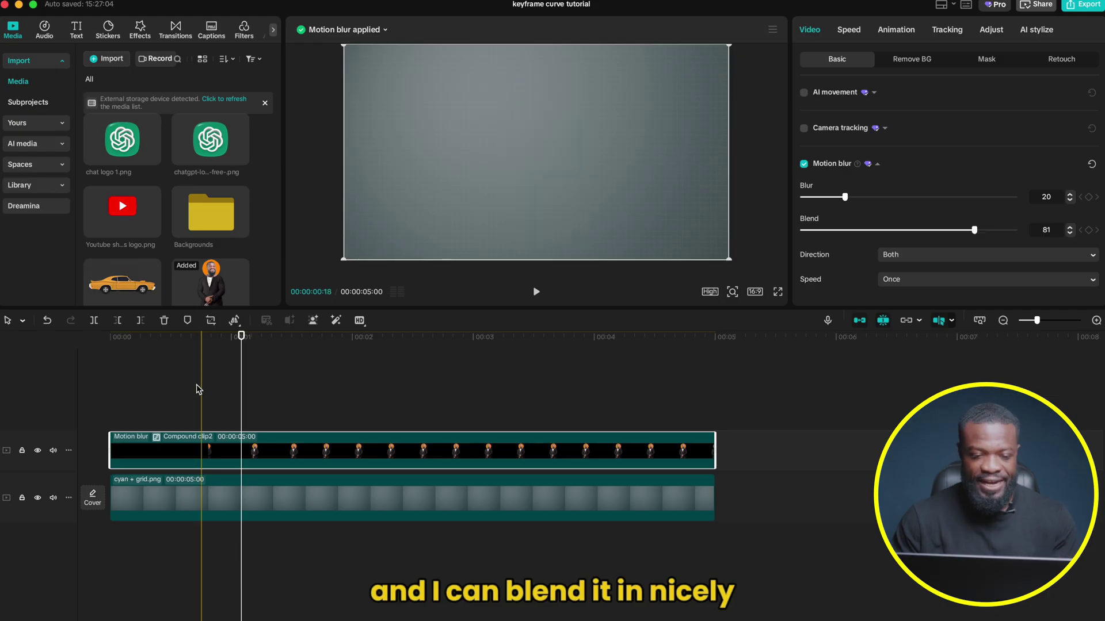
left_click(129, 397)
left_click(157, 394)
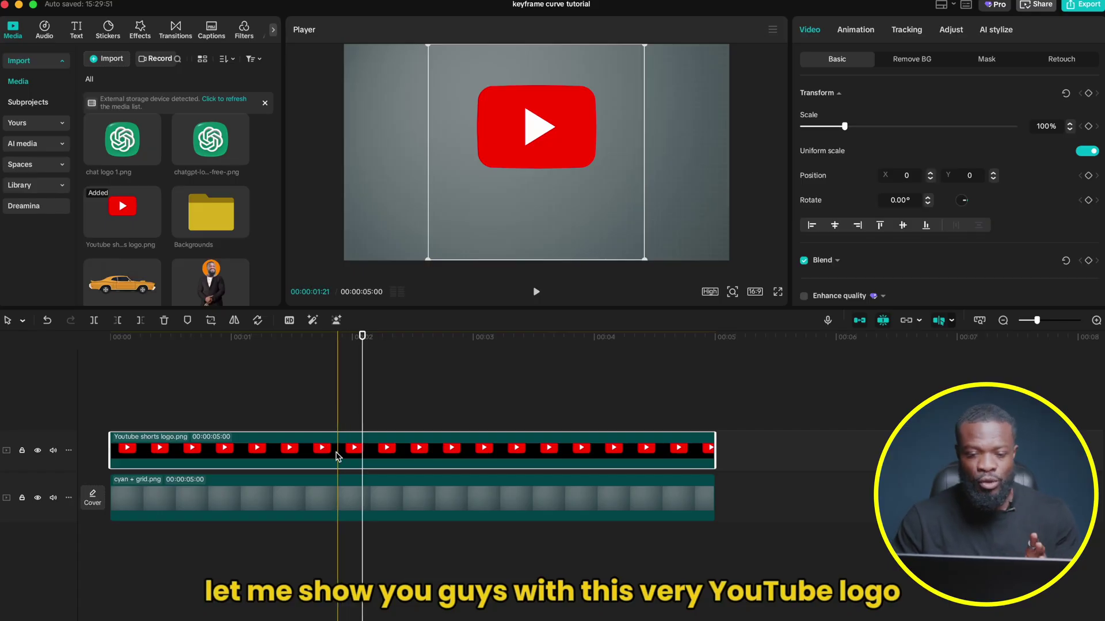
- Scale the YouTube logo to 54%, keyframe it at 1 s, and start it at the frame's bottom edge
left_click_drag(644, 45, 594, 94)
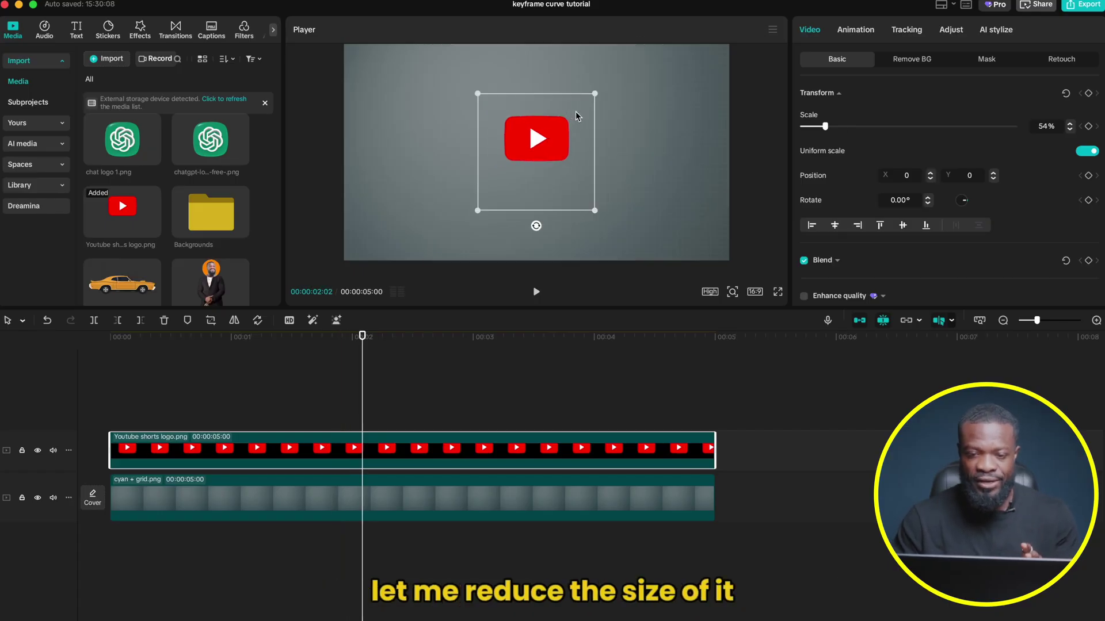
left_click(242, 357)
left_click(529, 123)
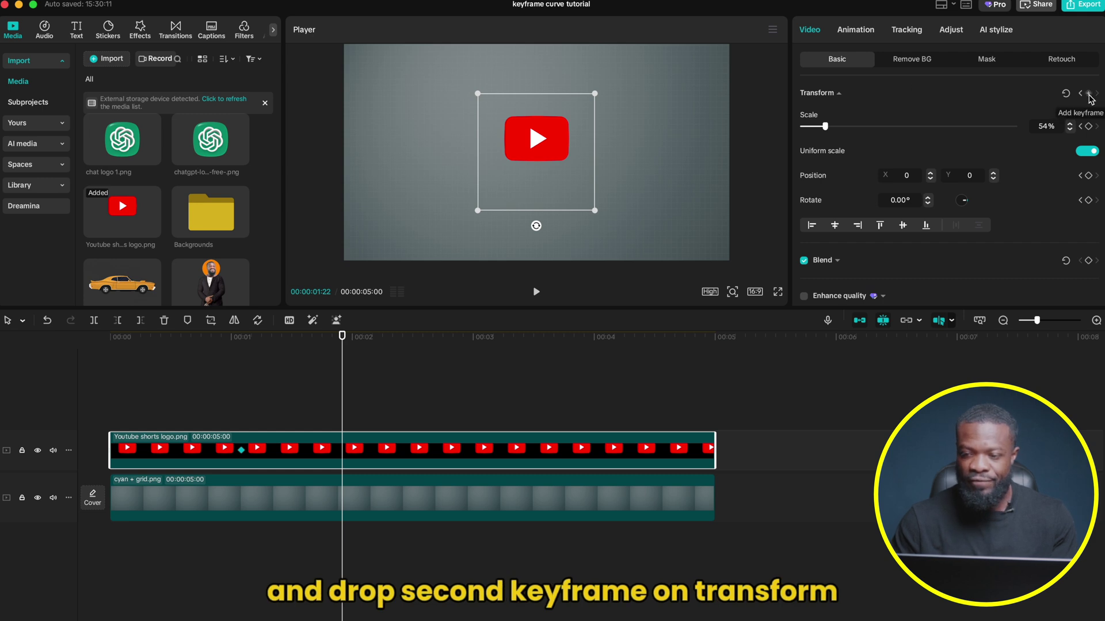
left_click(1081, 203)
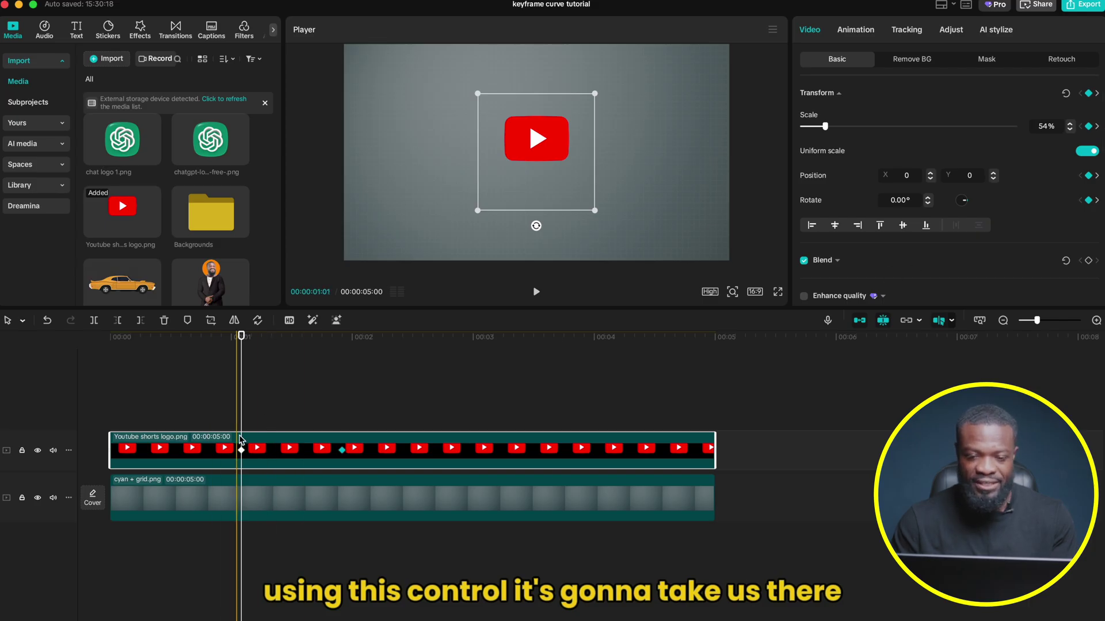
scroll(530, 184, "down", 3)
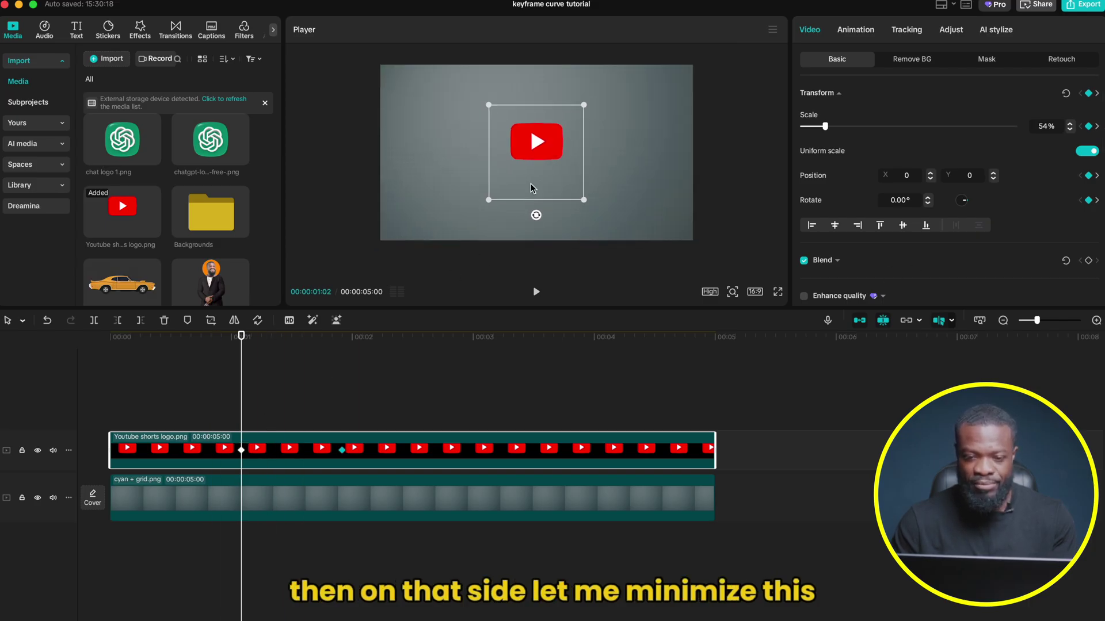
left_click(543, 152)
left_click_drag(545, 225, 544, 276)
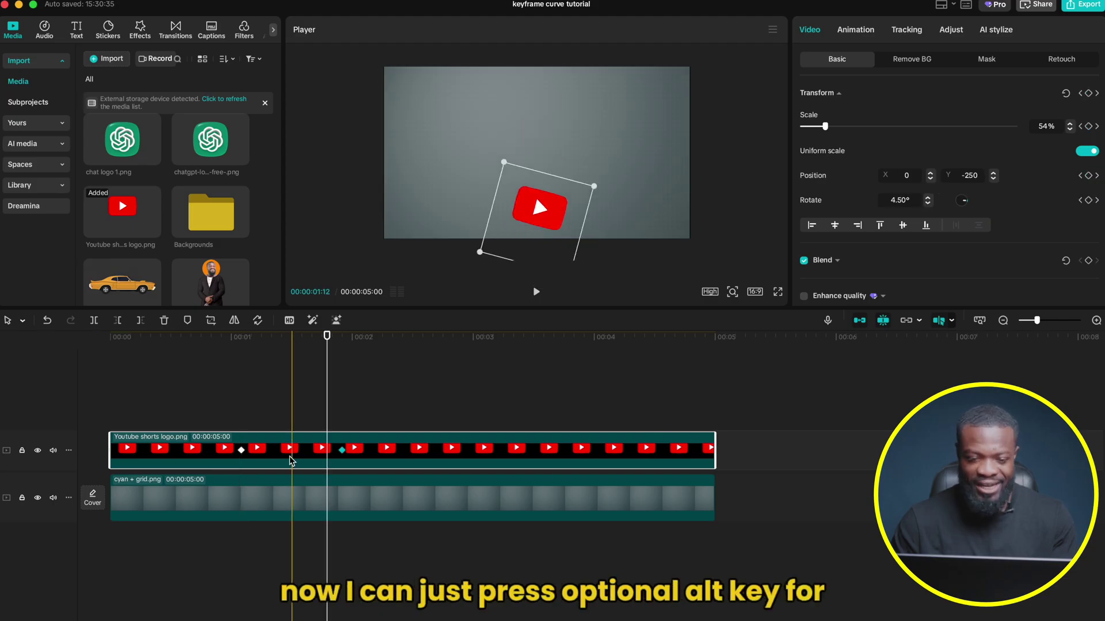
- Apply the Cubic Out preset curve to the YouTube logo's y position curve
left_click(288, 456, "alt")
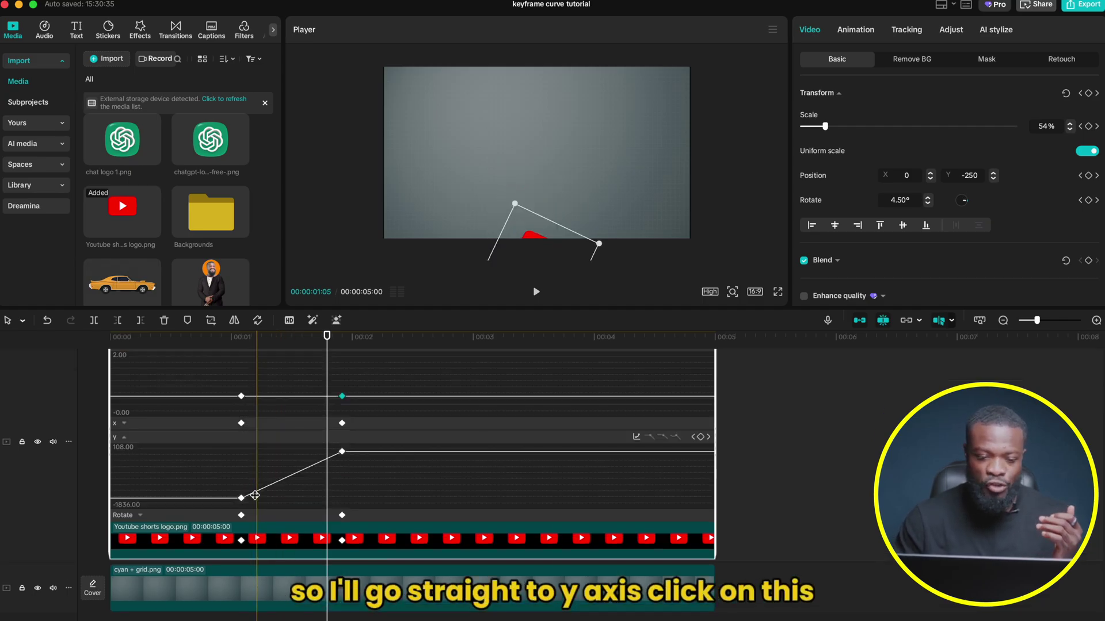
left_click(257, 494)
left_click(296, 473)
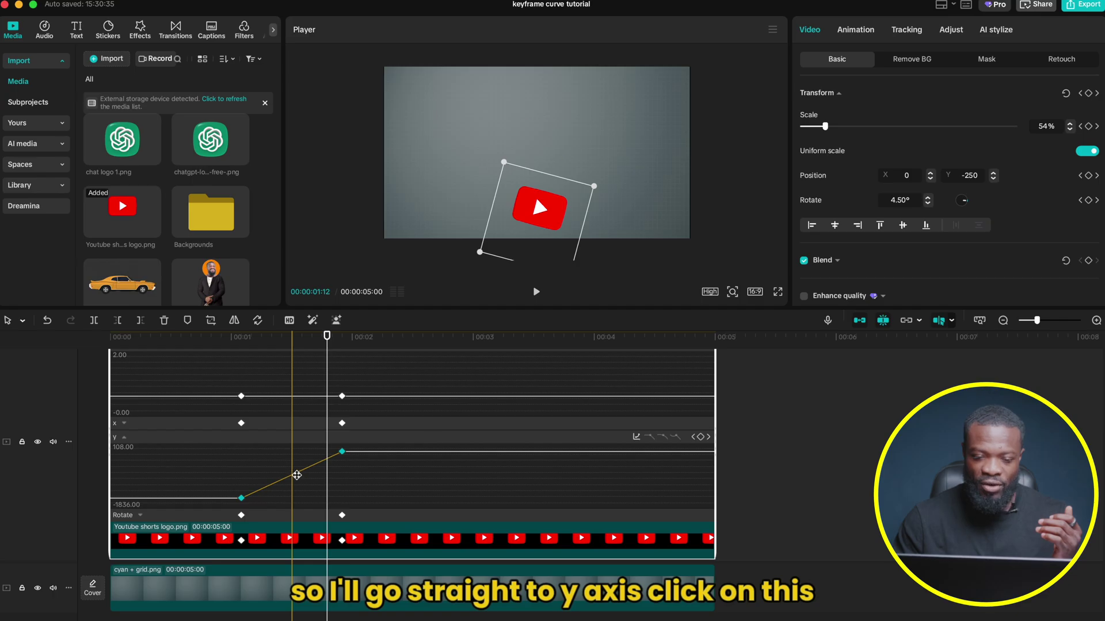
left_click(635, 438)
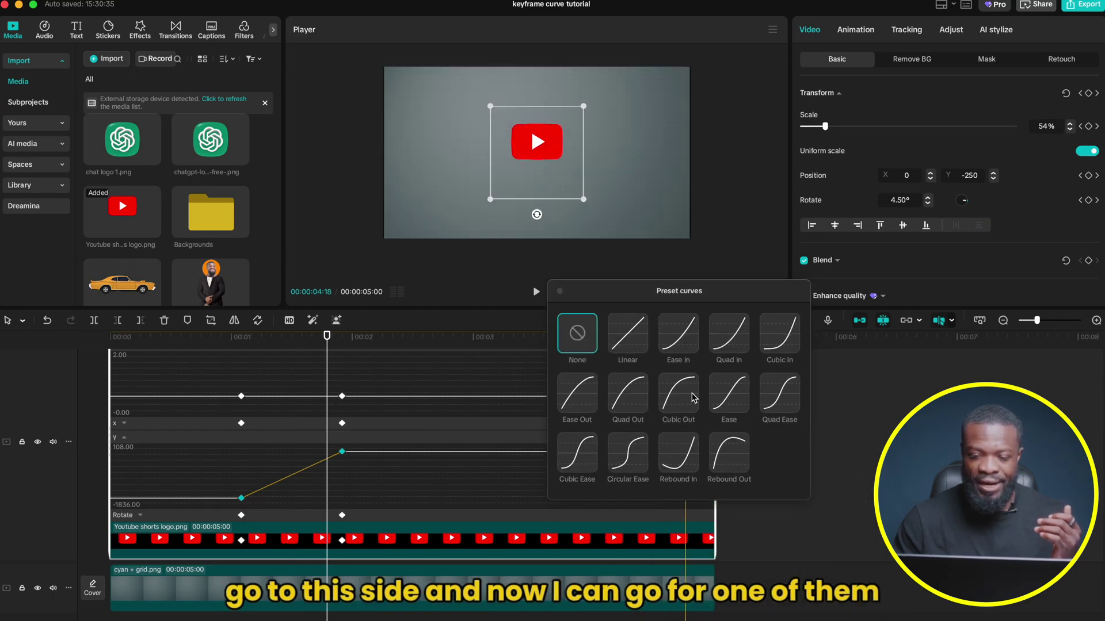
left_click(677, 400)
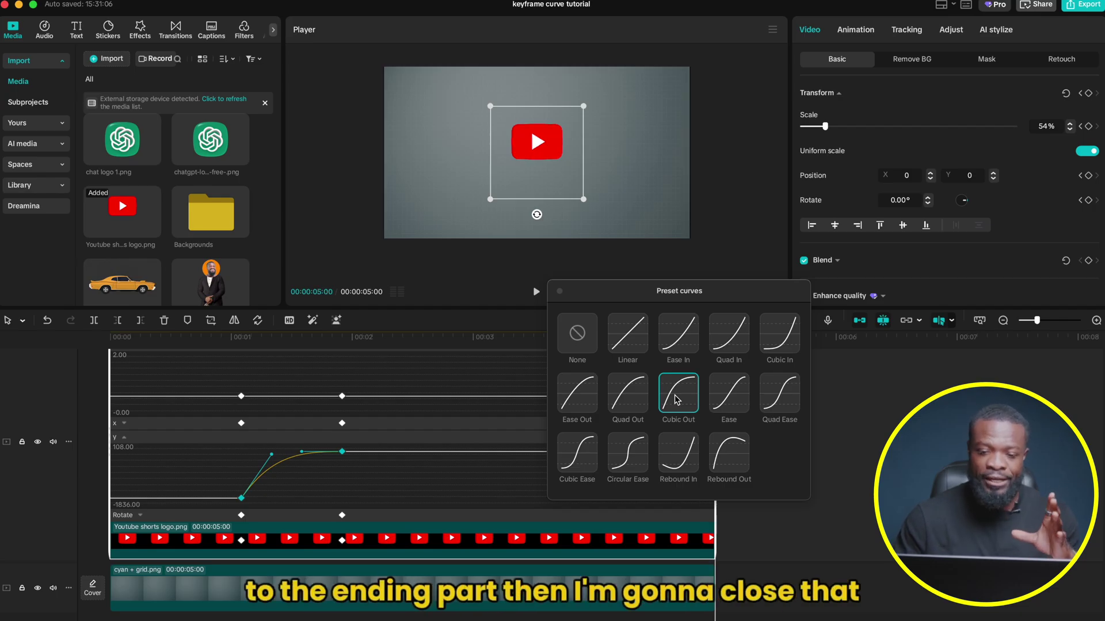
left_click(560, 292)
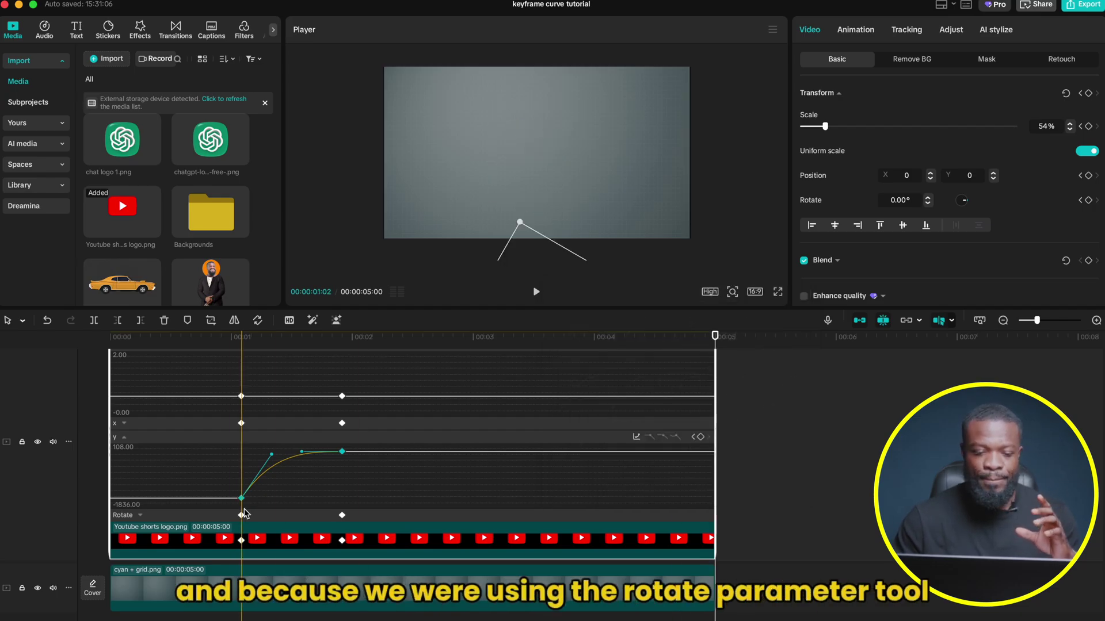
- Give the Rotate curve Cubic Out too, then undo the easing and collapse the graphs
left_click(272, 515)
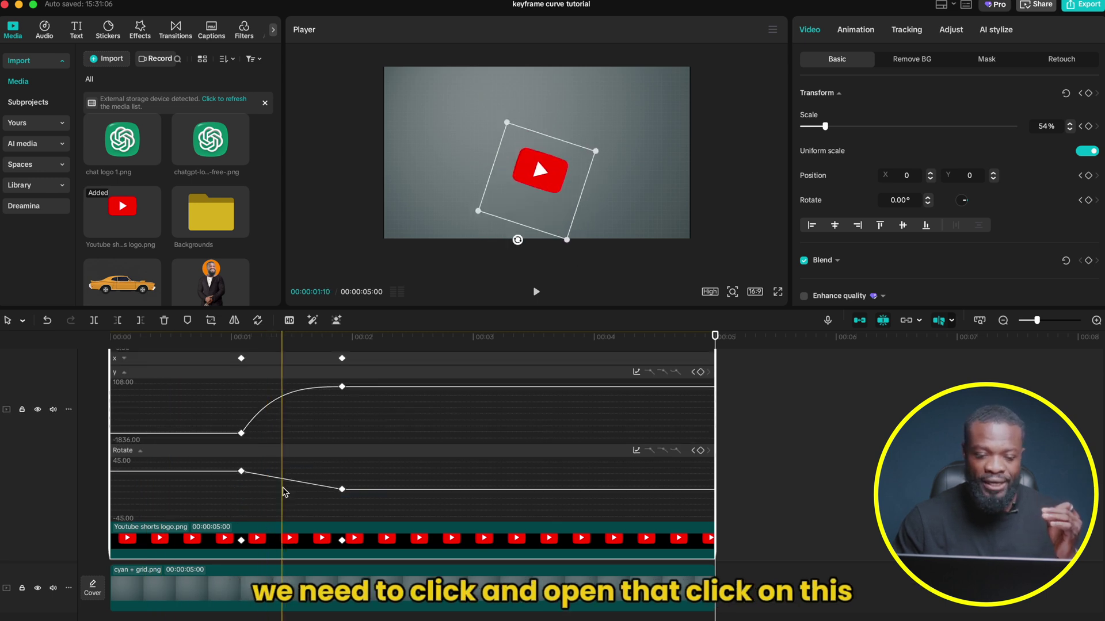
left_click(287, 479)
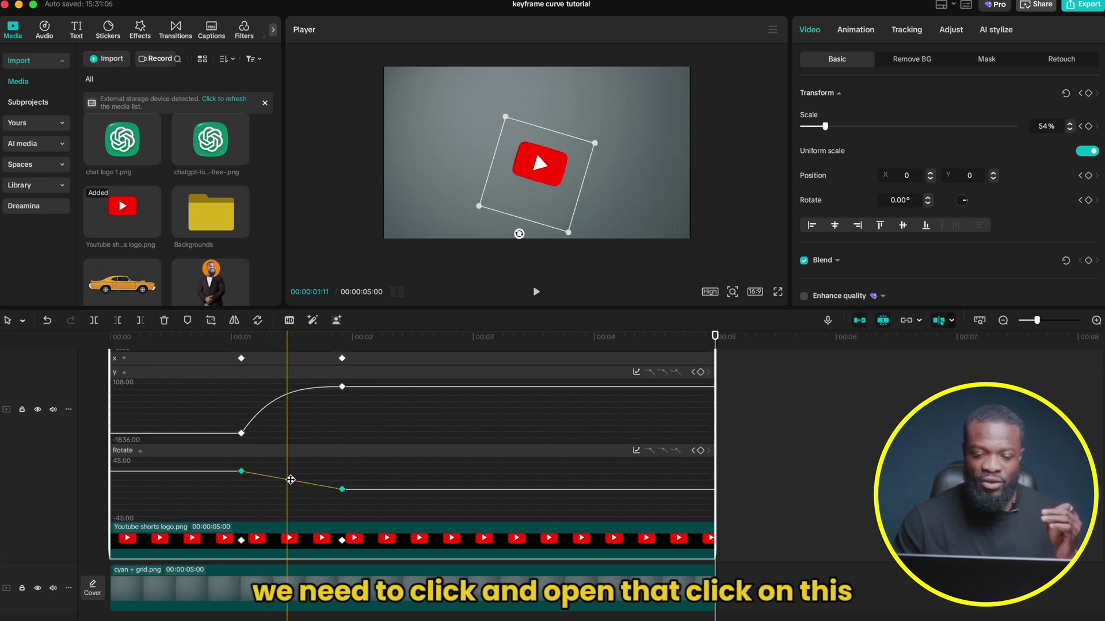
left_click(636, 450)
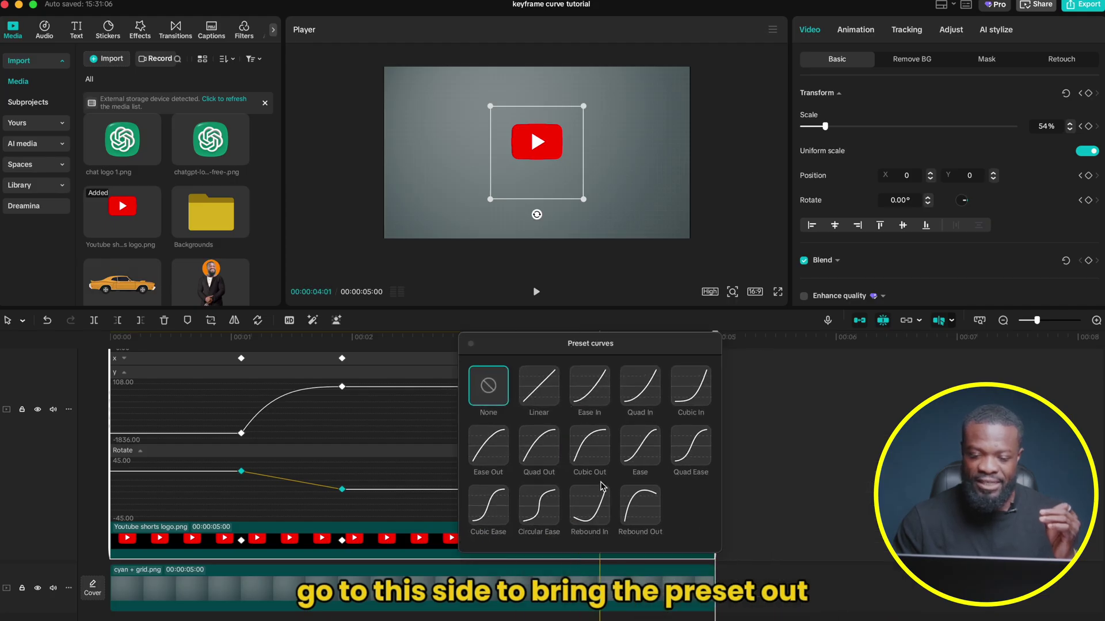
left_click(585, 446)
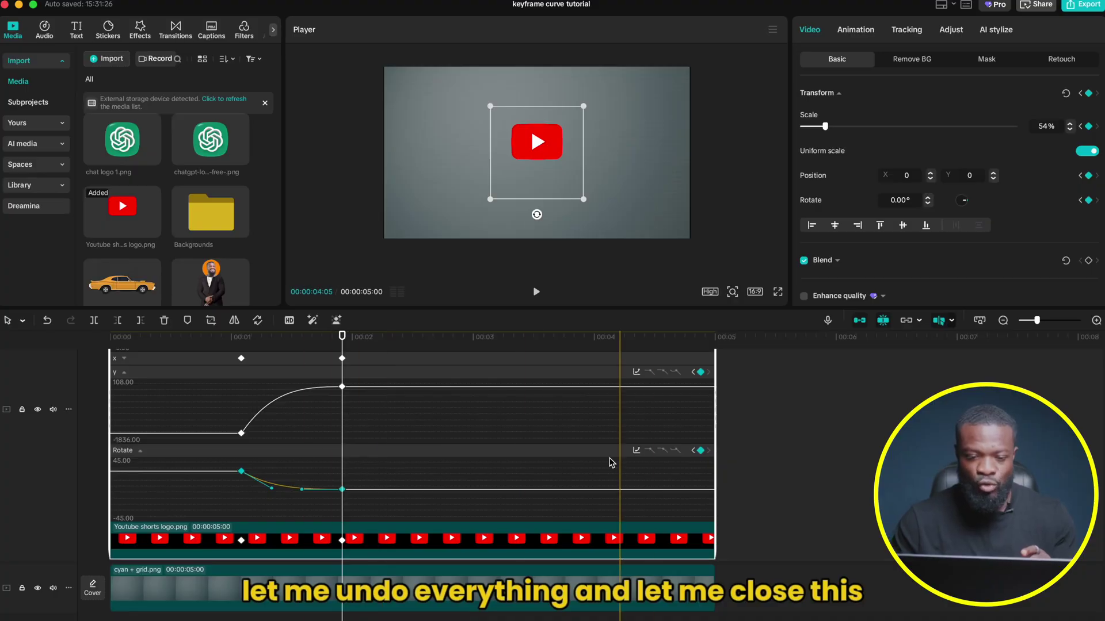
key("super+z")
key("super+z")
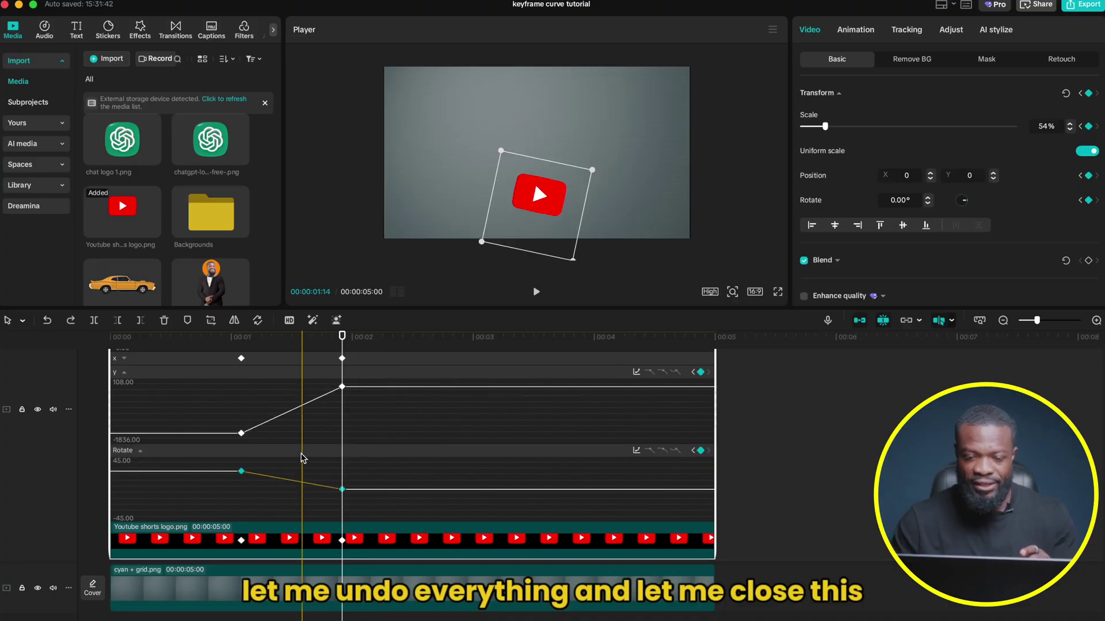
left_click(272, 548)
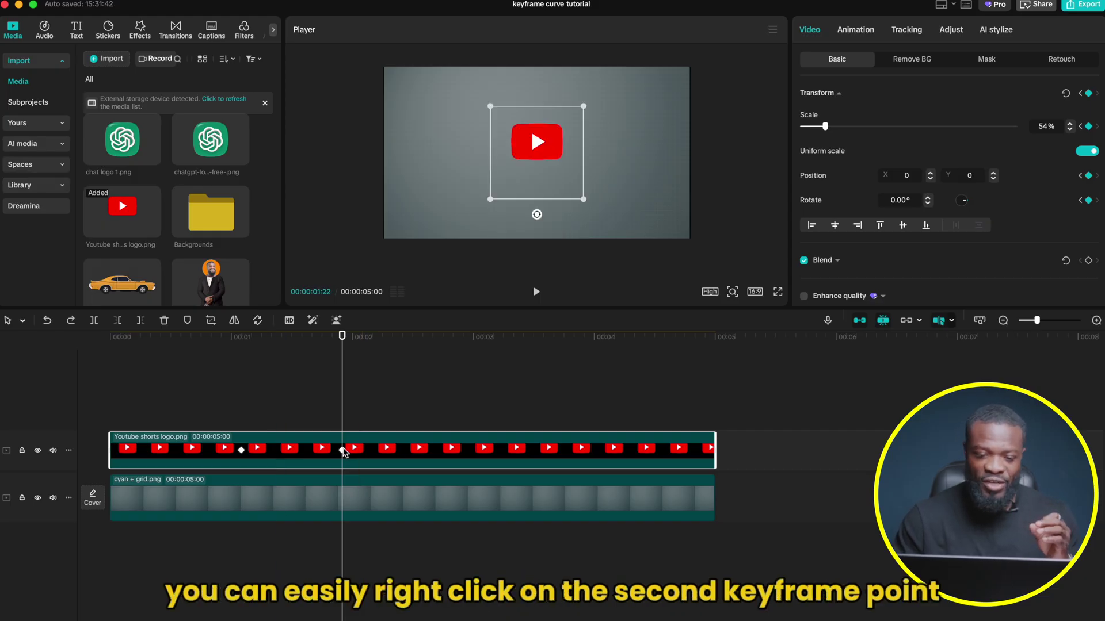
- Apply the Cubic Out preset curve to the YouTube logo's second keyframe
right_click(342, 451)
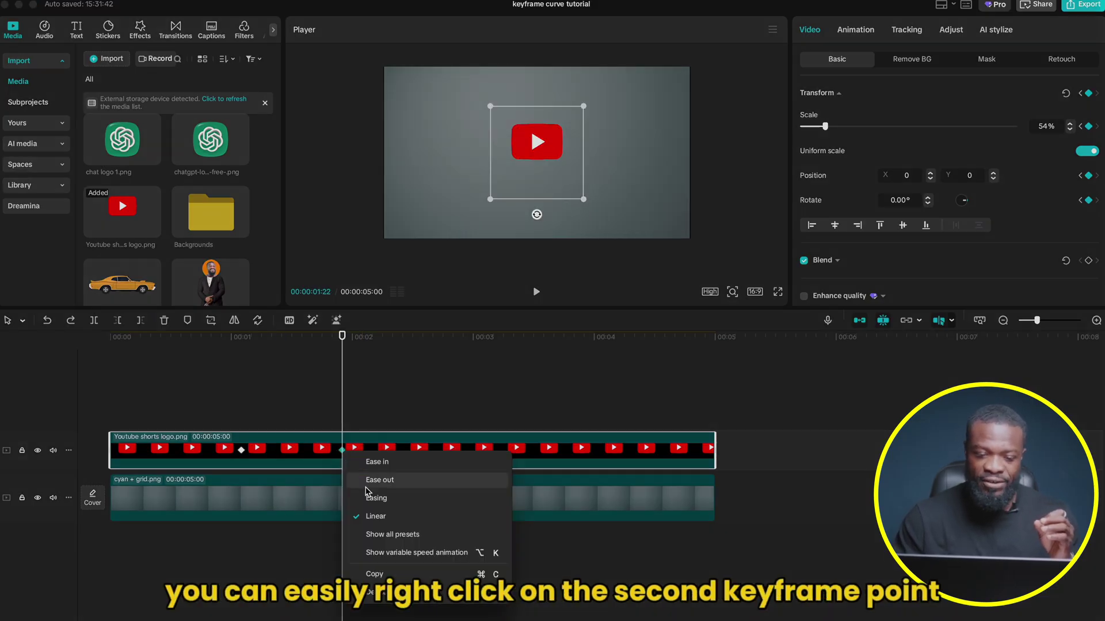
left_click(379, 535)
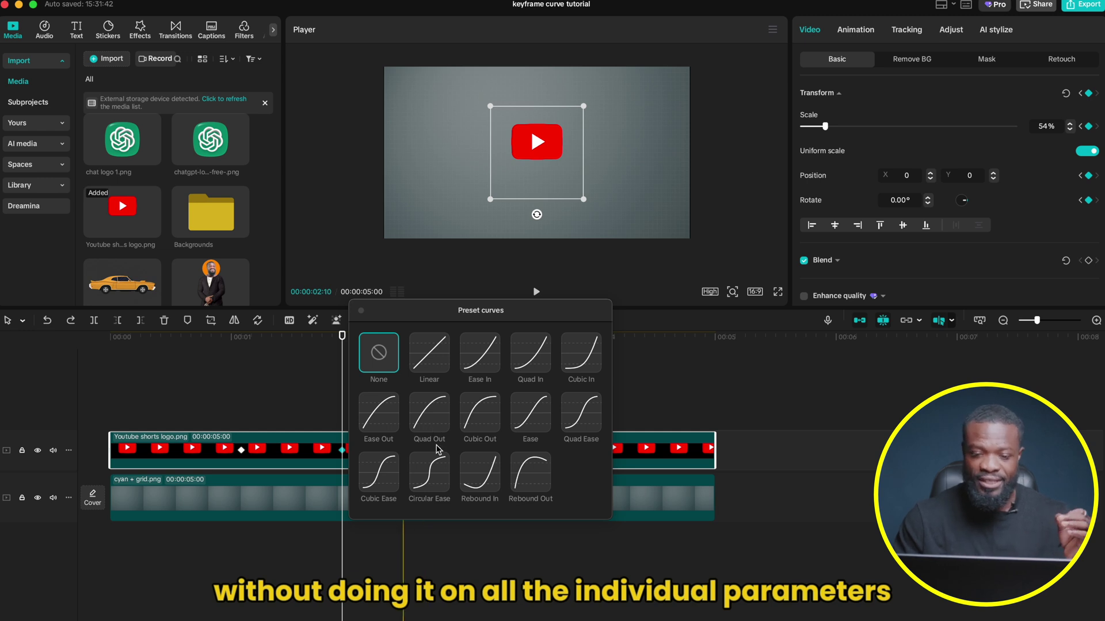
left_click(475, 421)
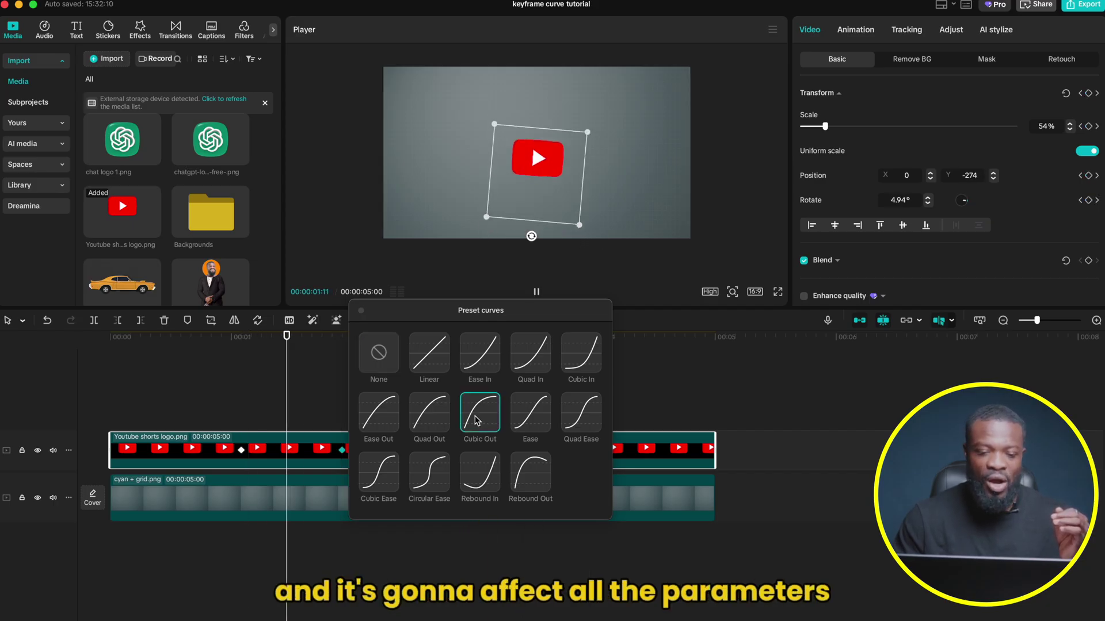
left_click(361, 311)
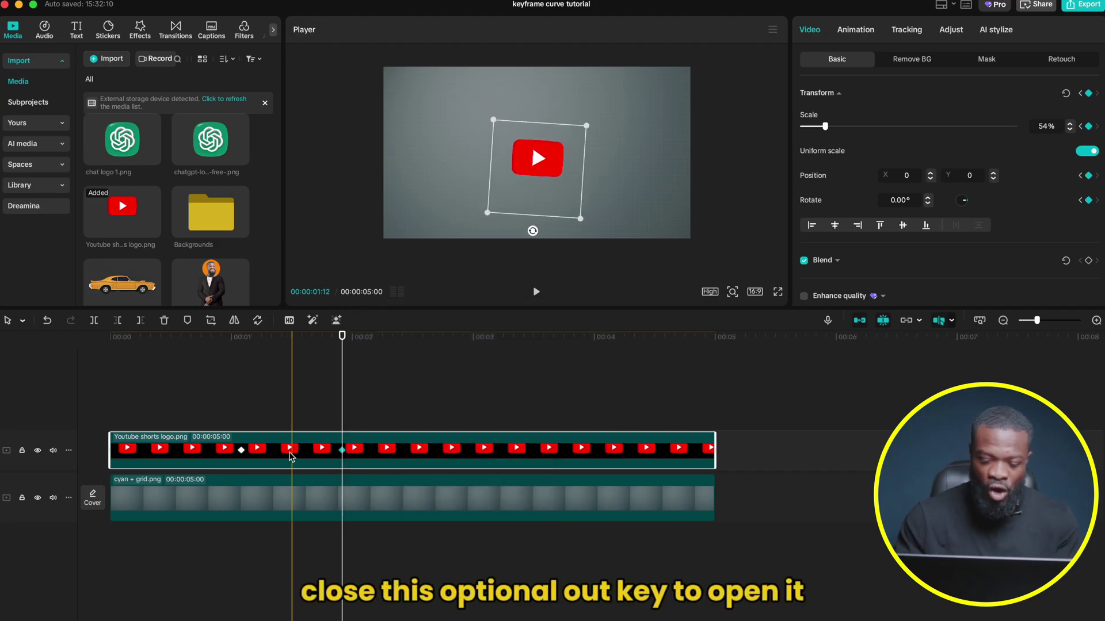
left_click(289, 455)
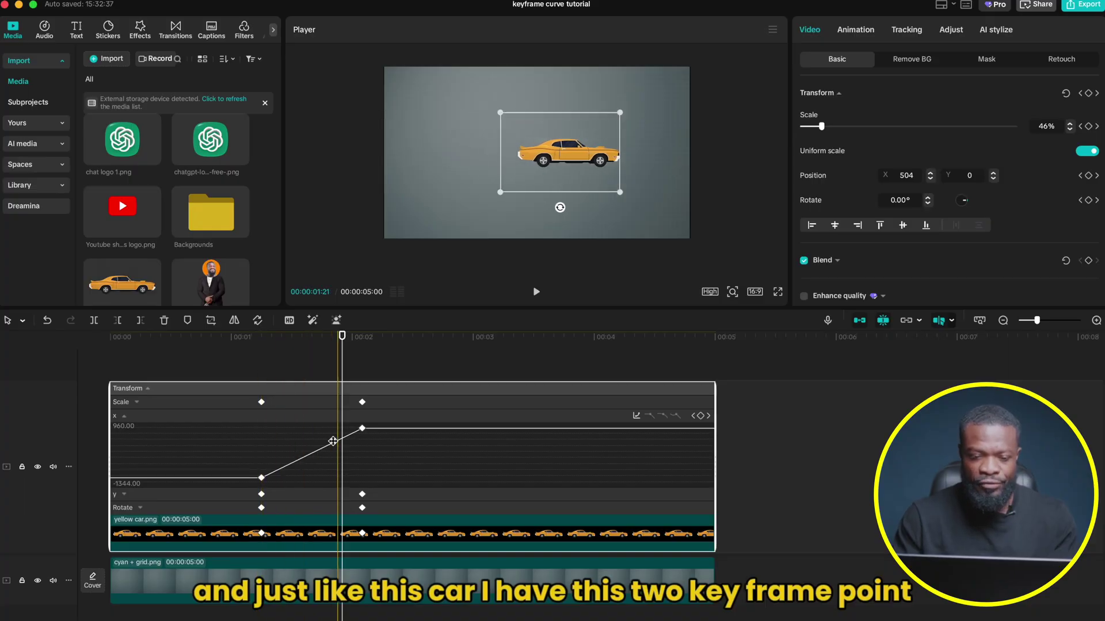
- Try Cubic Ease and Rebound In on the car's X position curve
left_click(262, 369)
key("space")
key("space")
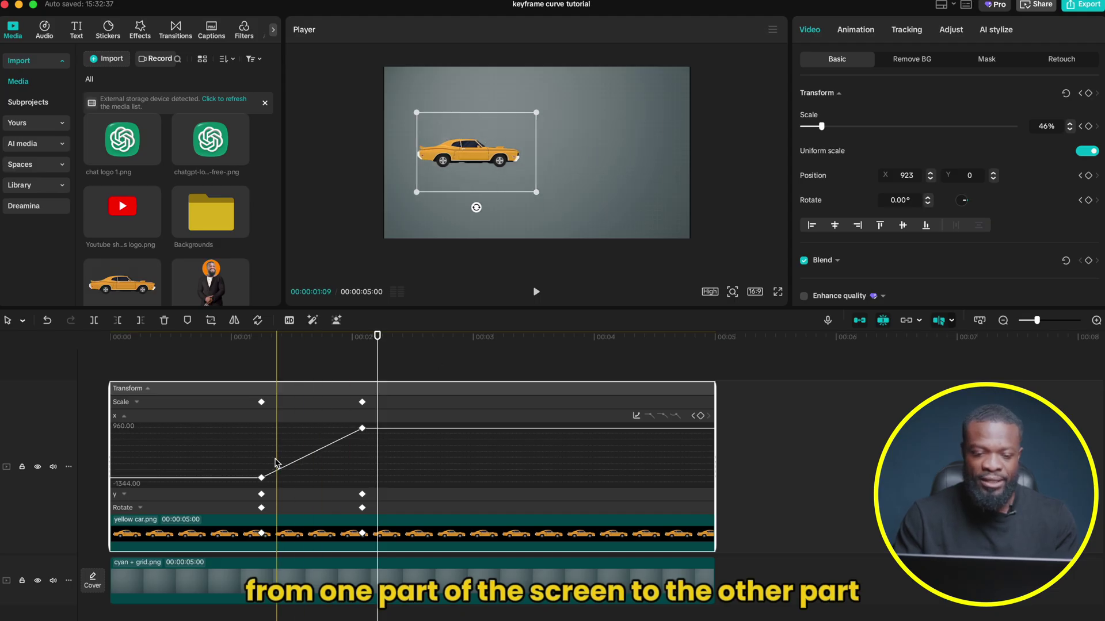
left_click(308, 454)
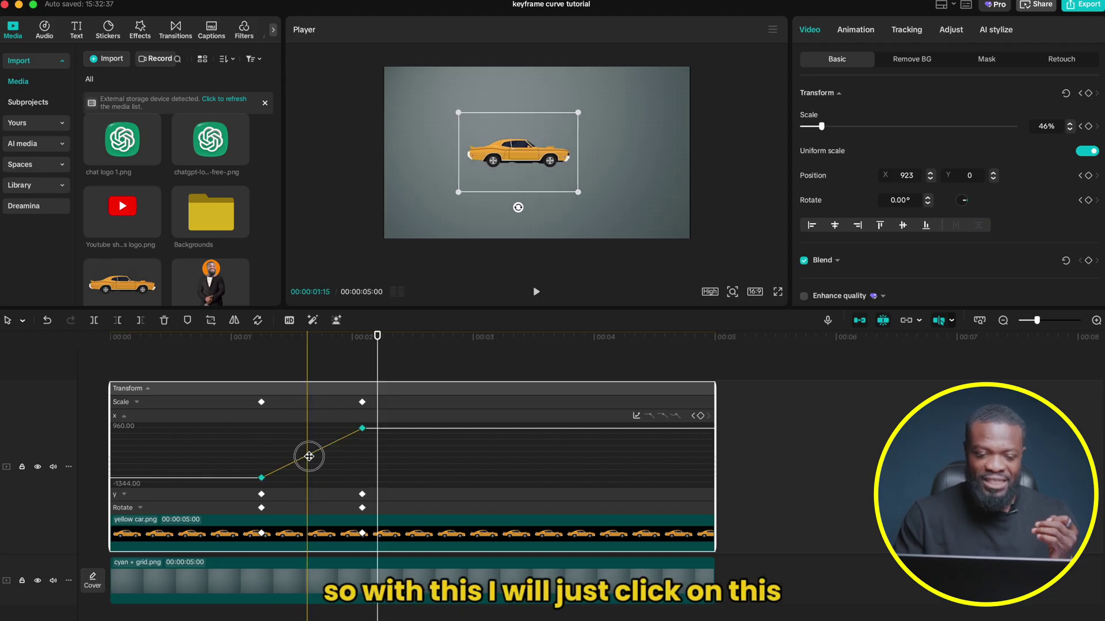
left_click(637, 417)
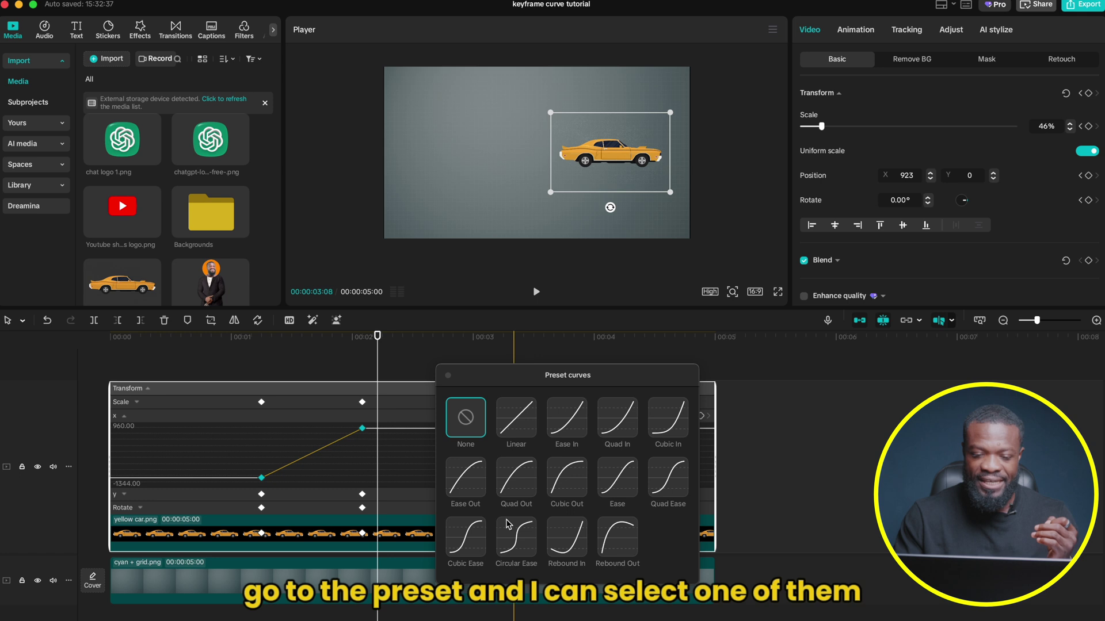
left_click(472, 538)
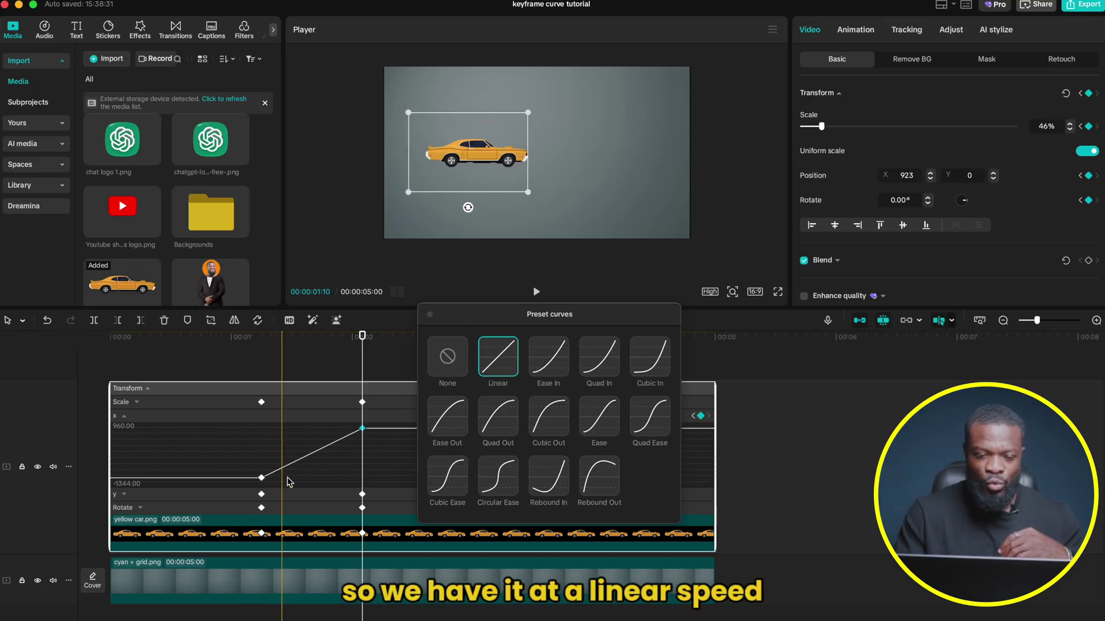
left_click(548, 479)
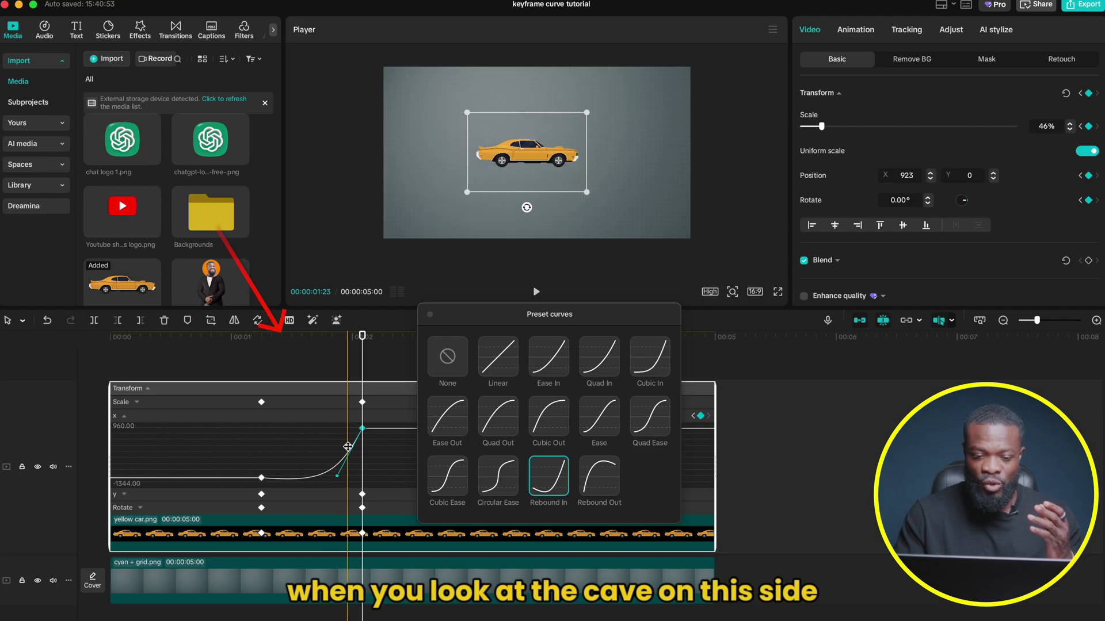
- Apply Rebound Out to the car's X move and add chat logo 1.png above the grid
left_click(597, 481)
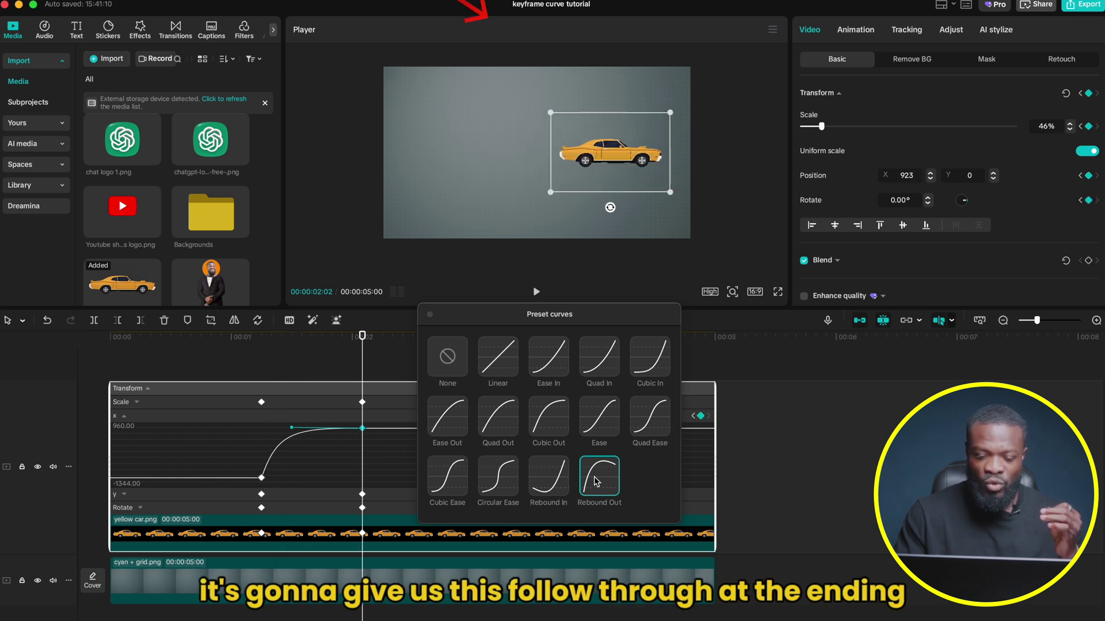
left_click(596, 482)
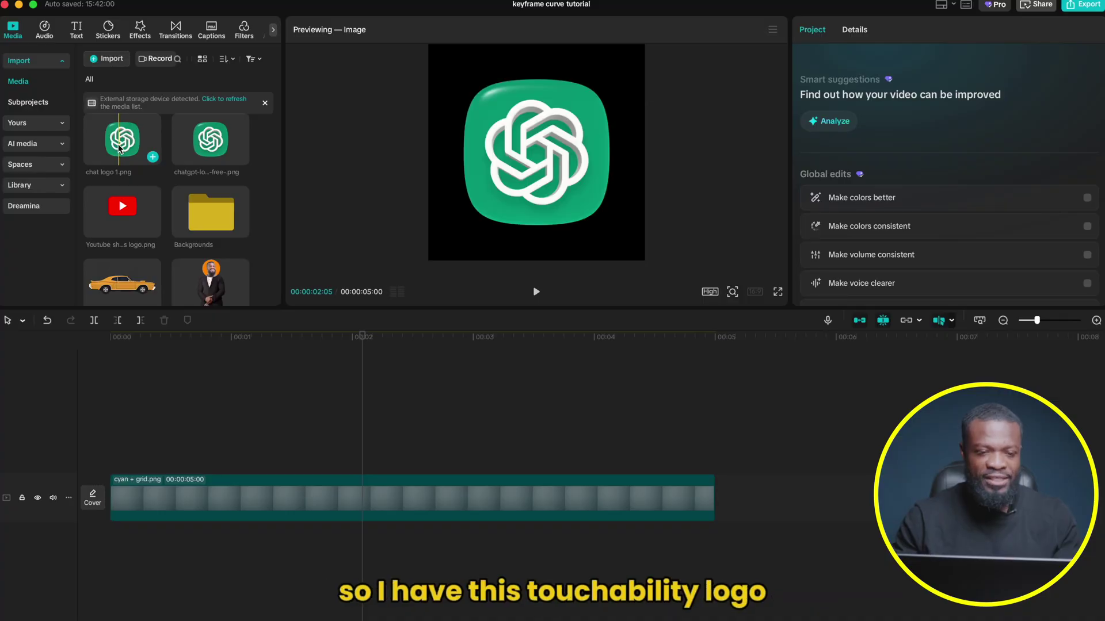
left_click_drag(119, 148, 113, 446)
left_click(257, 459)
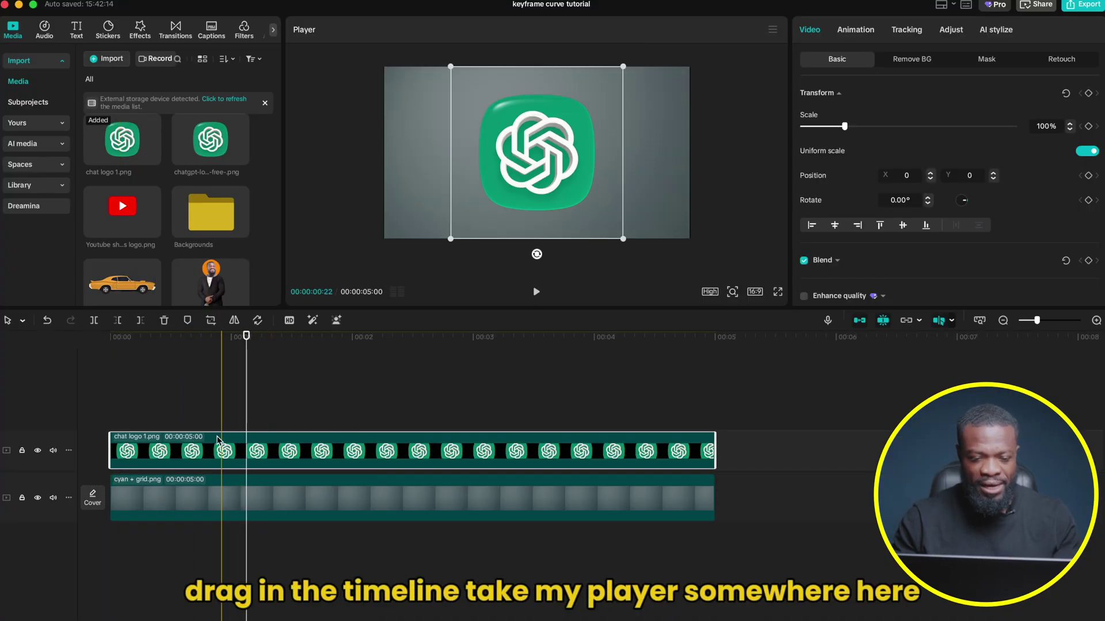
- Keyframe the chat logo from 7% scale at −40° to 64% scale at 0° around 2 s
left_click_drag(622, 67, 551, 143)
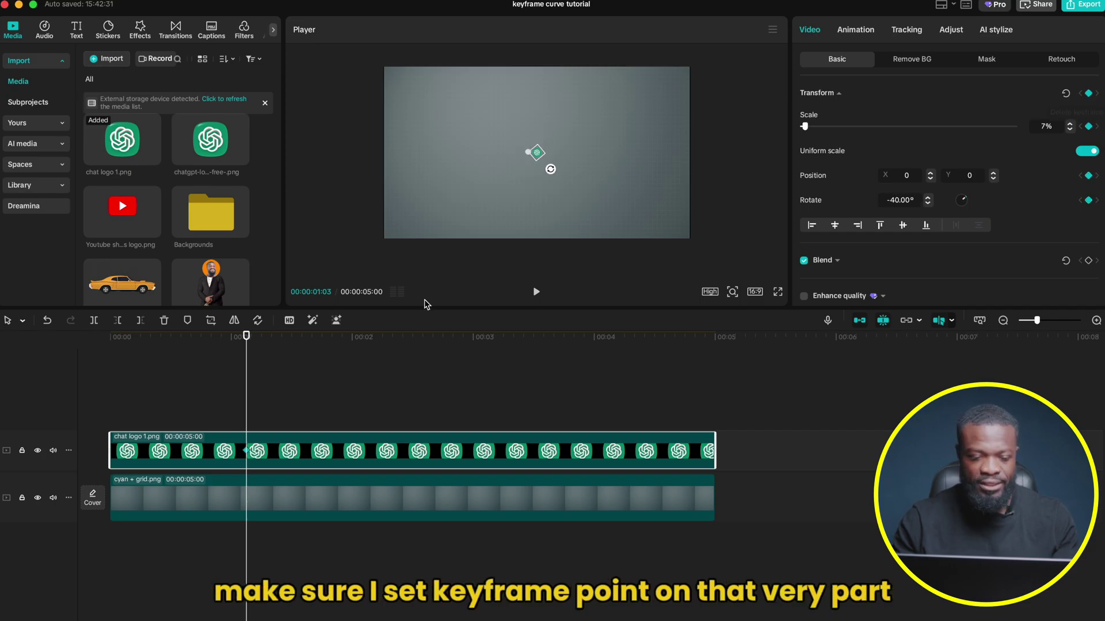
left_click(346, 428)
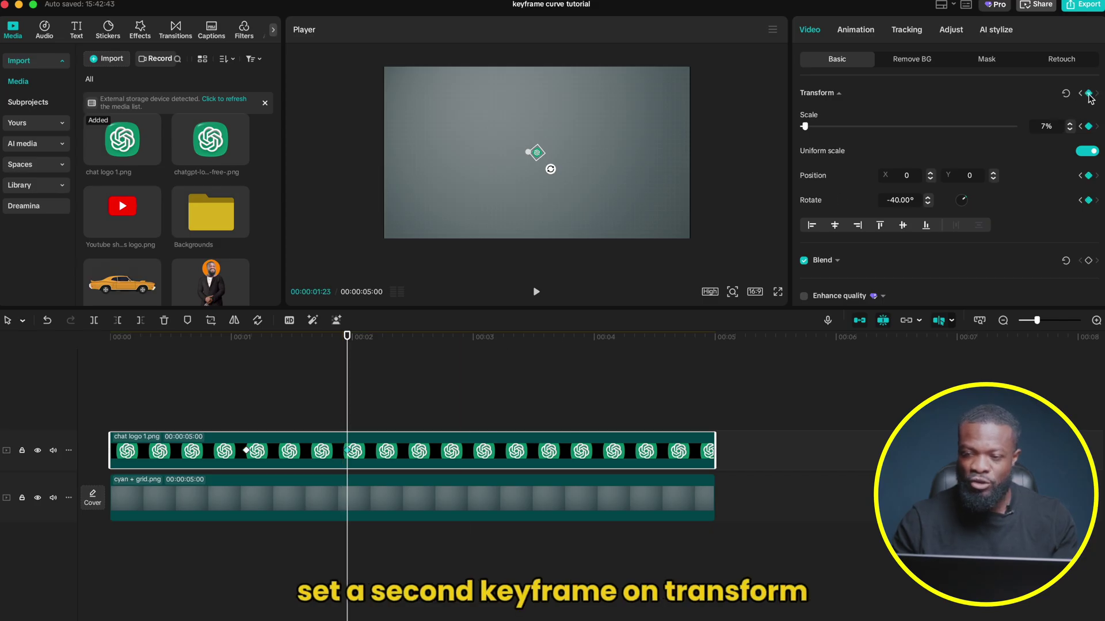
left_click_drag(805, 126, 829, 126)
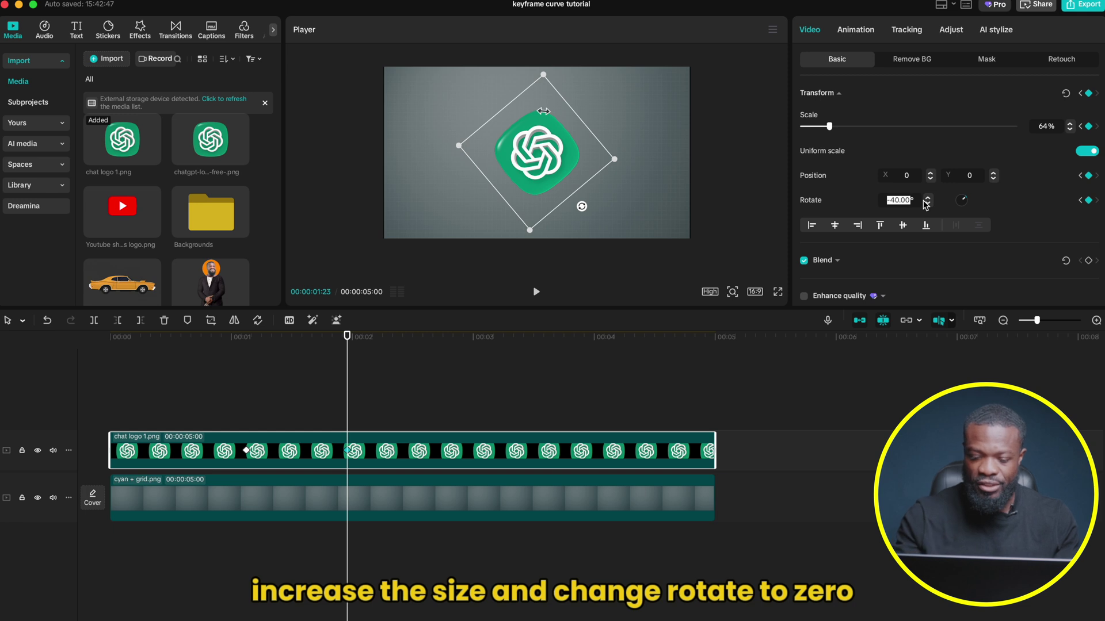
left_click(254, 394)
key("space")
left_click(253, 395)
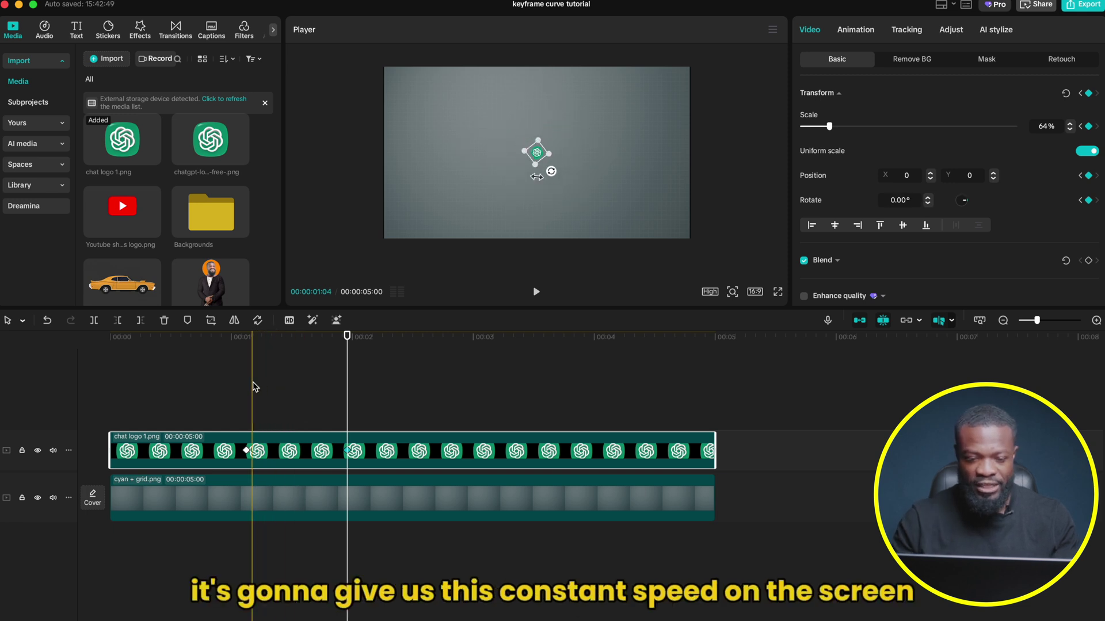
key("space")
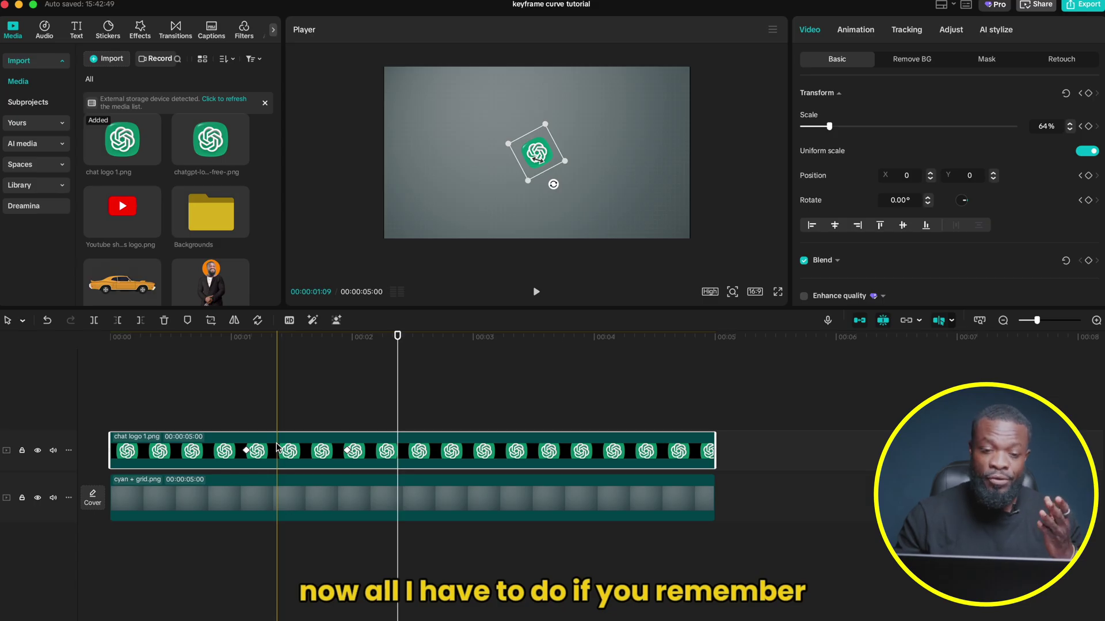
- Apply the Rebound Out preset curve to the chat logo's second keyframe
right_click(347, 453)
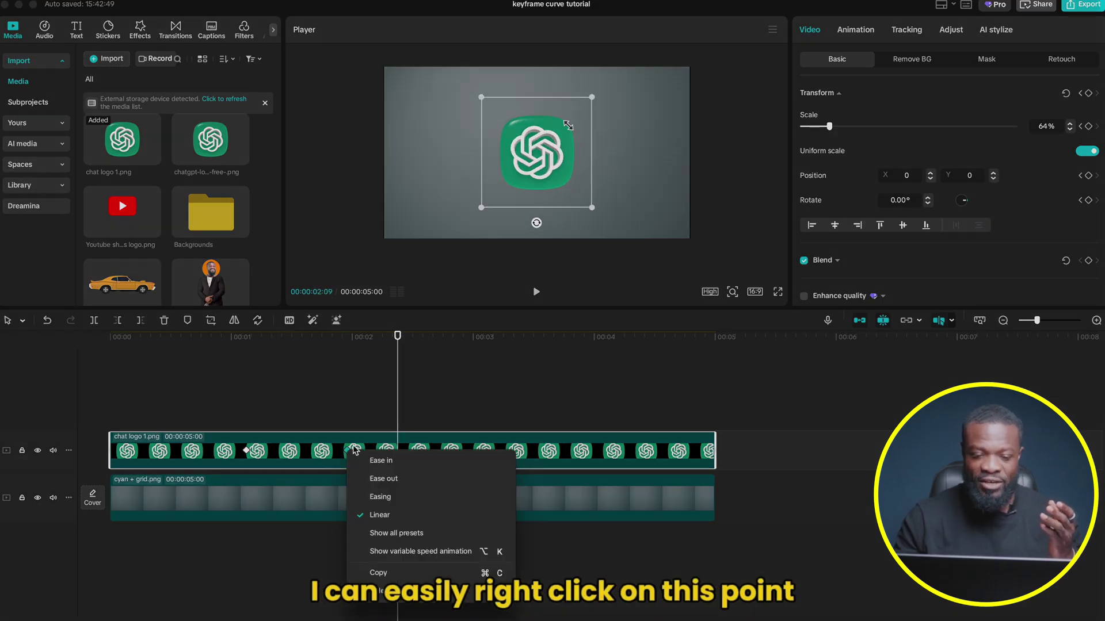
left_click(396, 533)
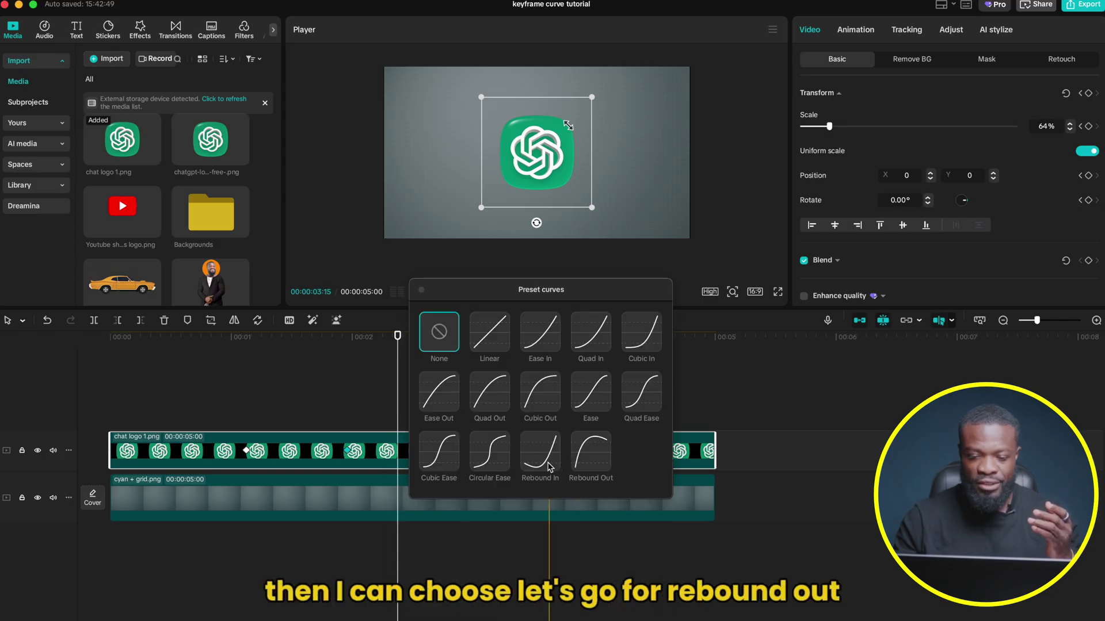
left_click(583, 459)
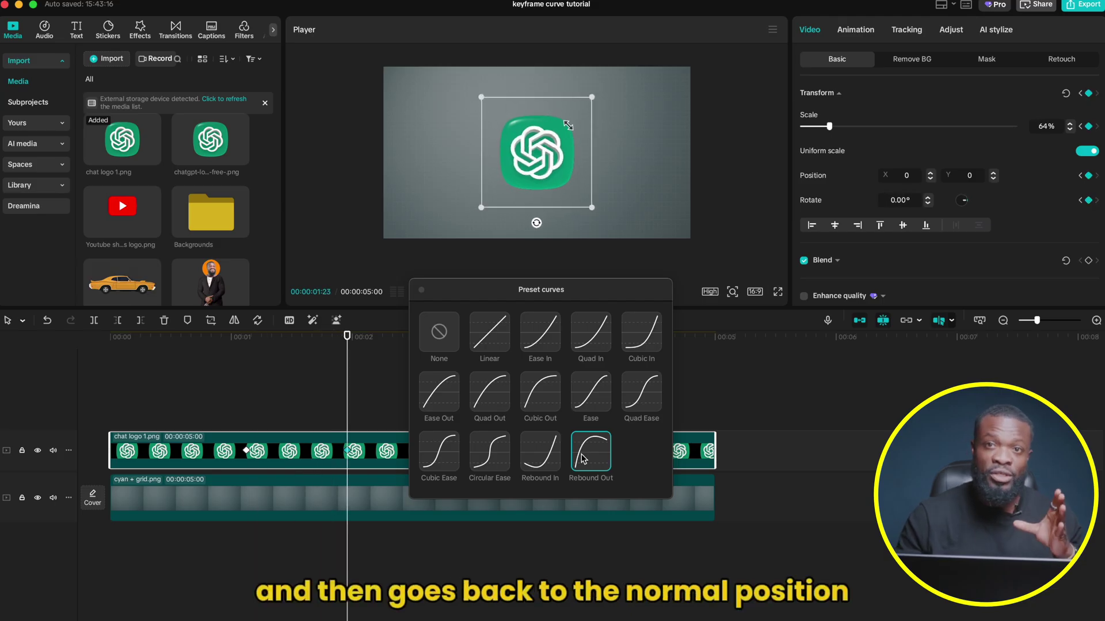
left_click(421, 290)
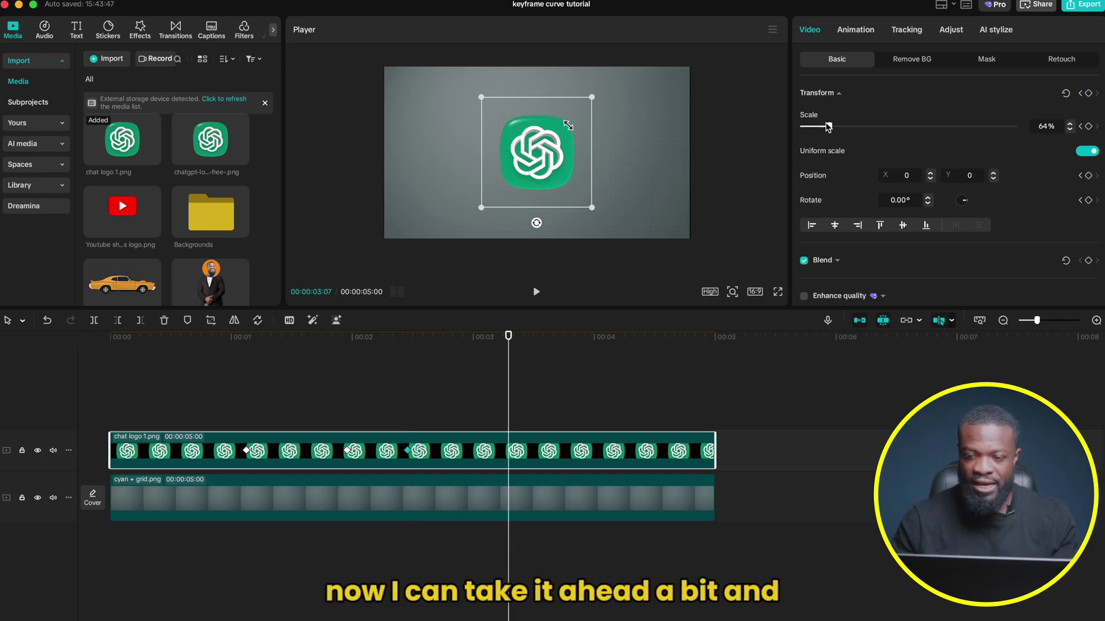
- Shrink the logo to 1% at −40° on its final keyframe, ease it with Rebound In, and play
left_click_drag(828, 128, 770, 123)
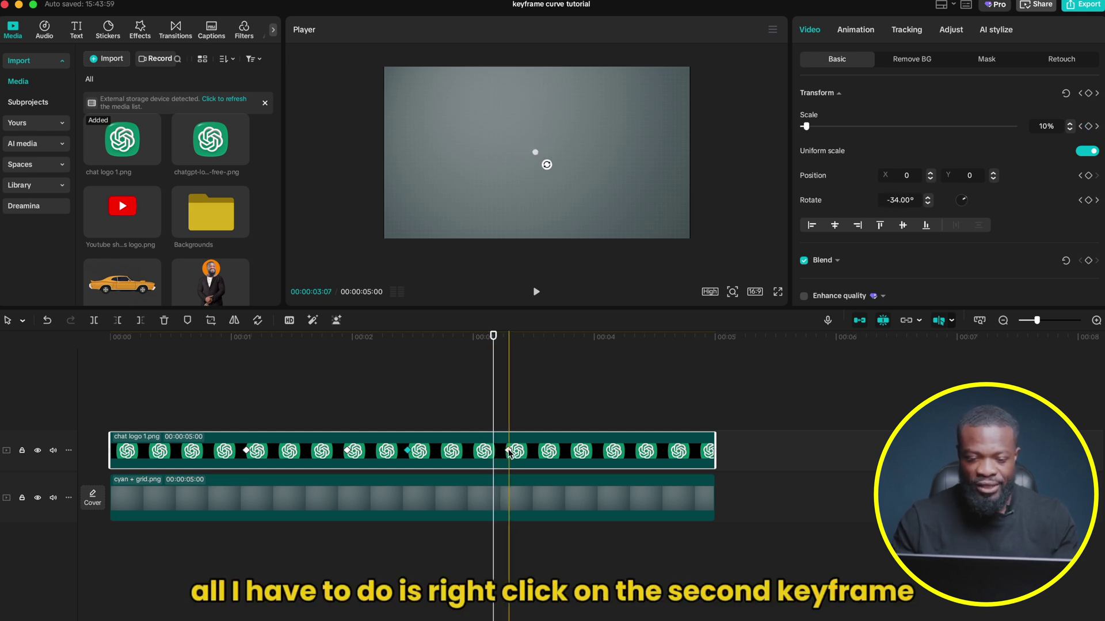
right_click(509, 452)
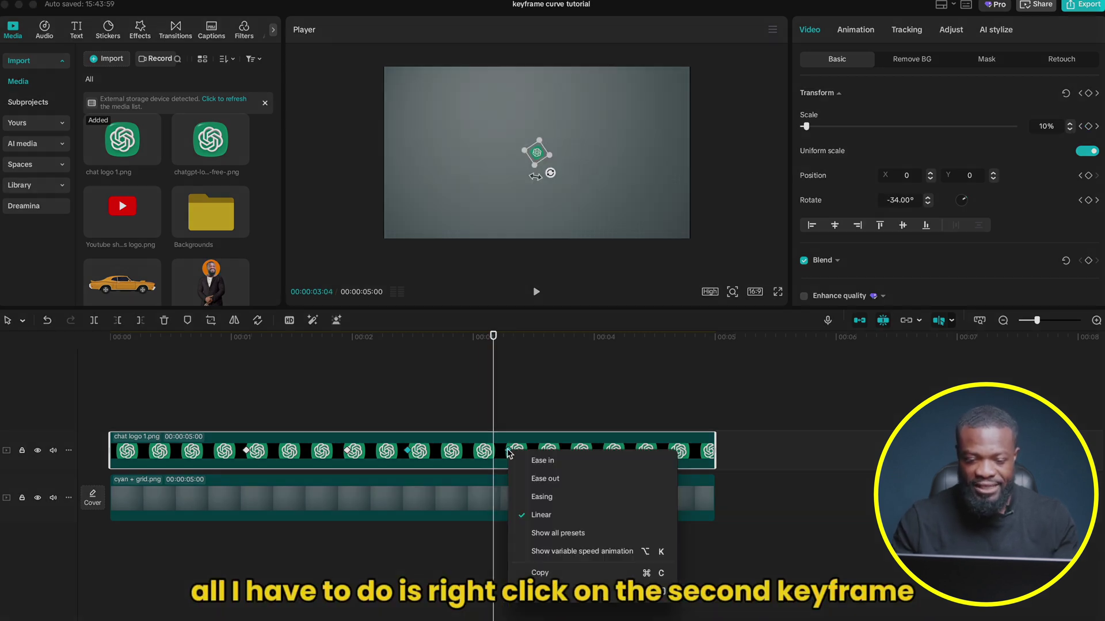
left_click(547, 532)
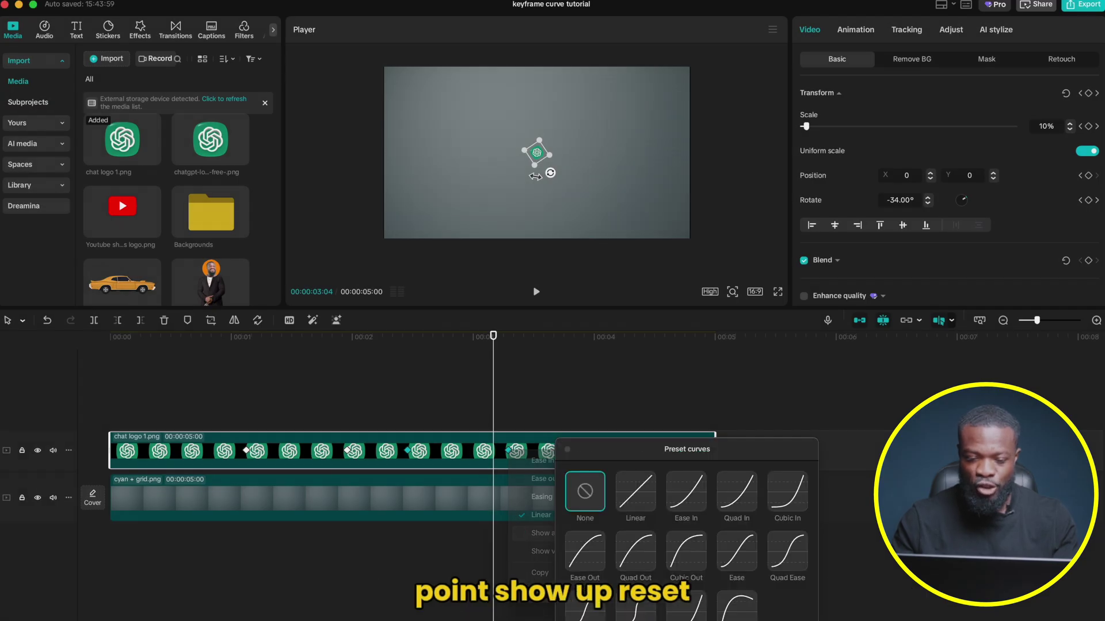
left_click_drag(644, 450, 622, 321)
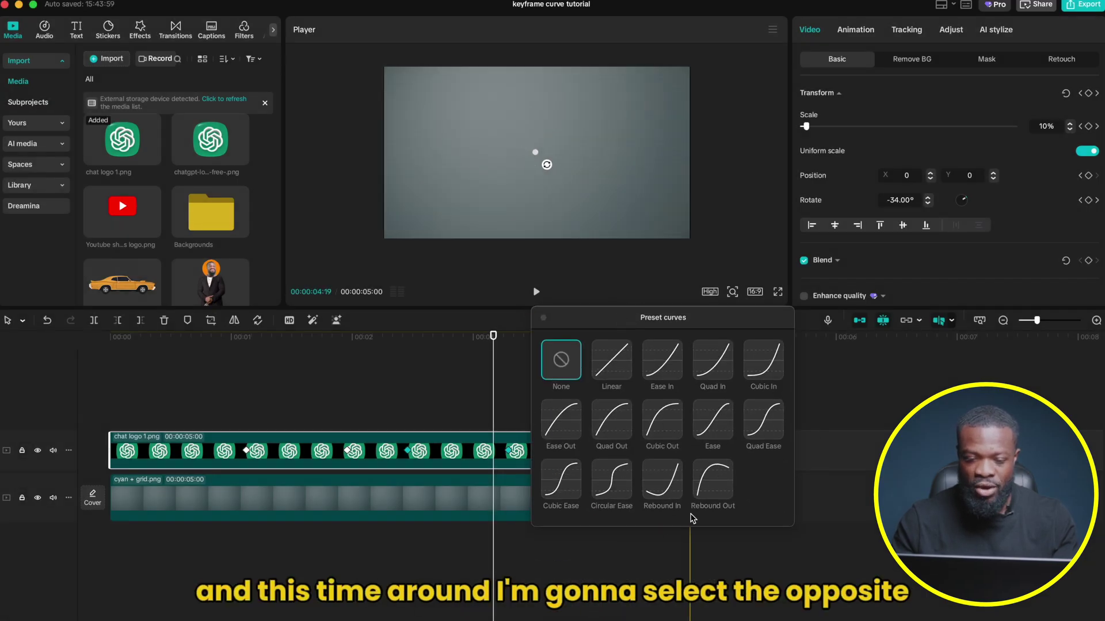
left_click(660, 485)
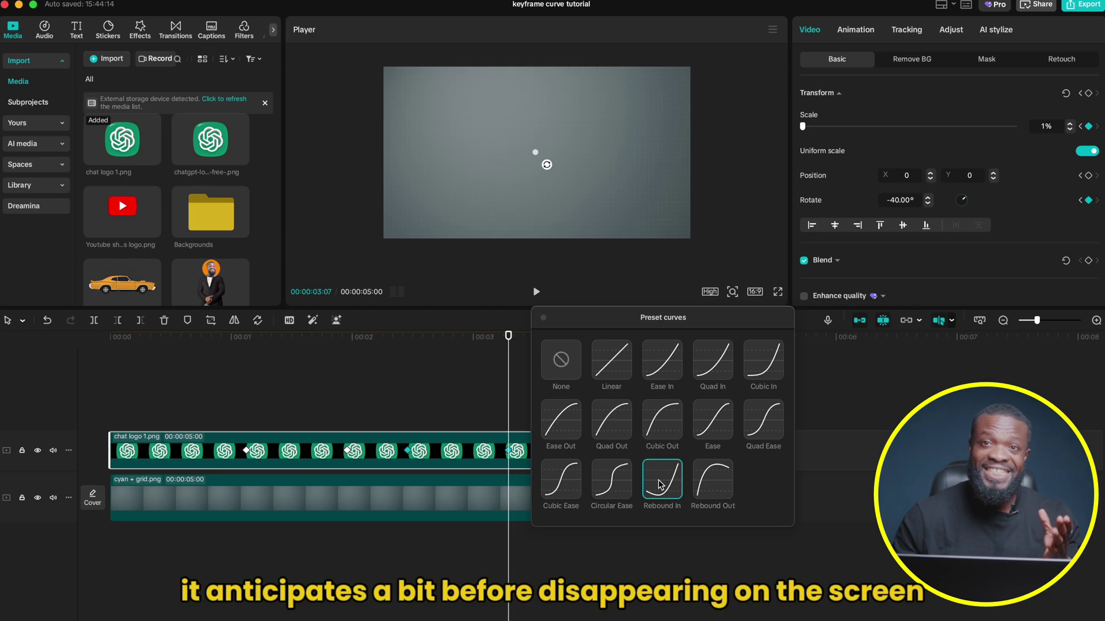
left_click(111, 336)
key("space")
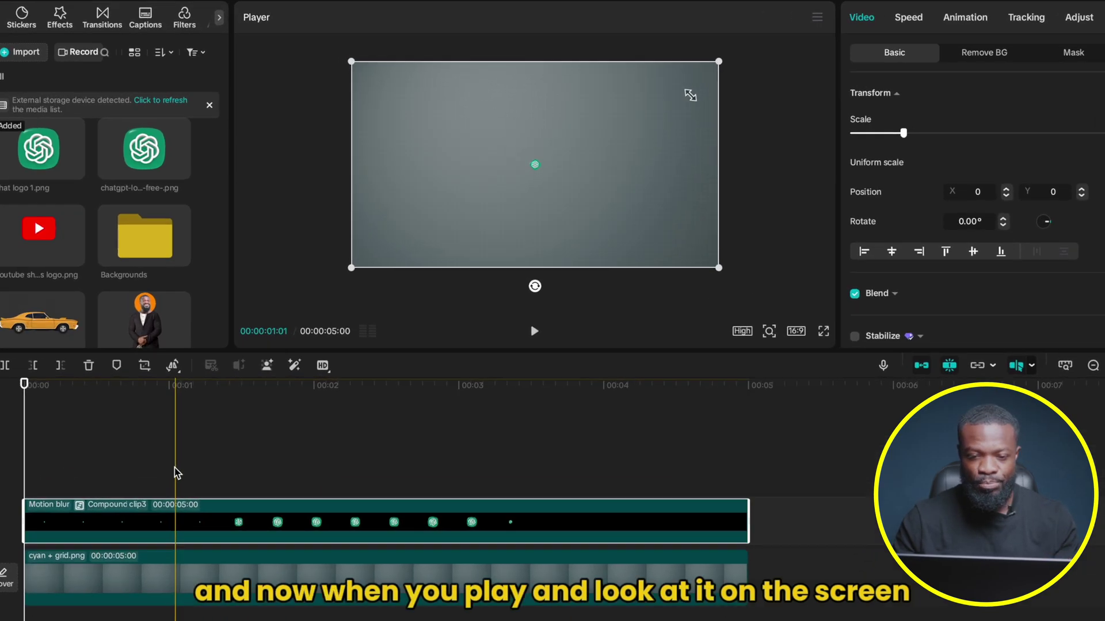
left_click(236, 412)
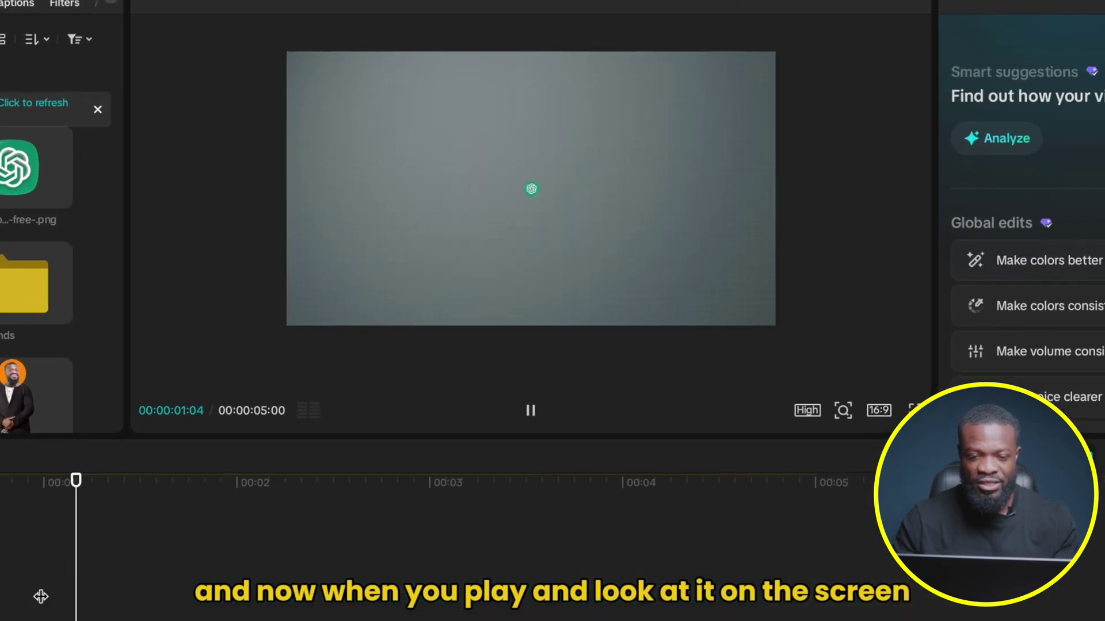